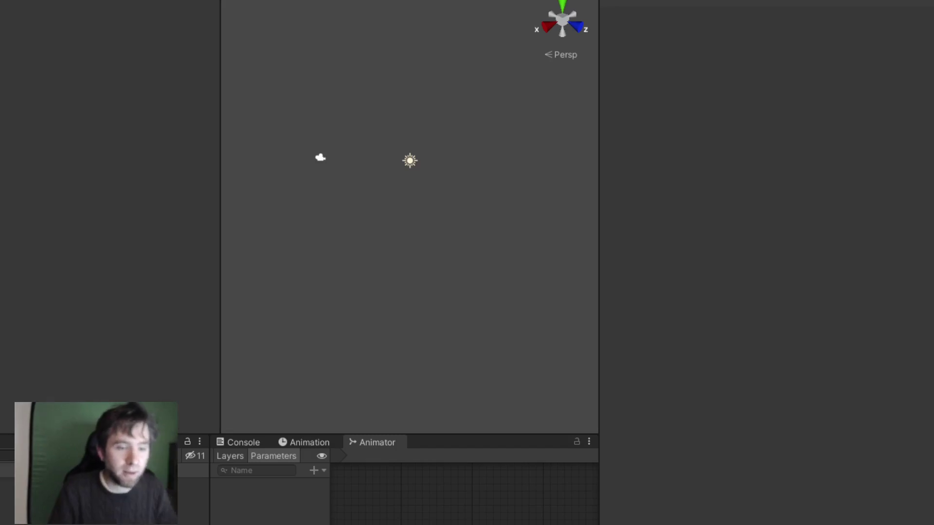
- Delete the first two assets in the Scenes folder
click(97, 495)
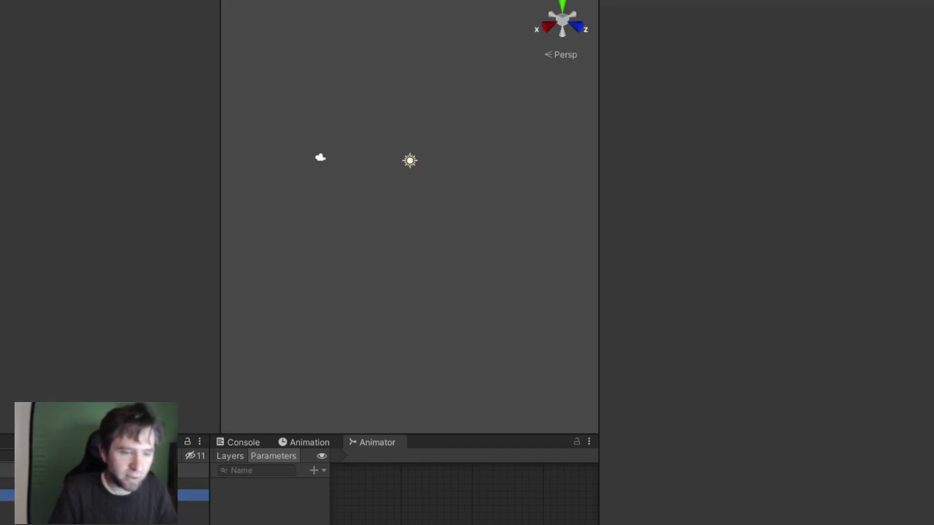
shift+click(98, 484)
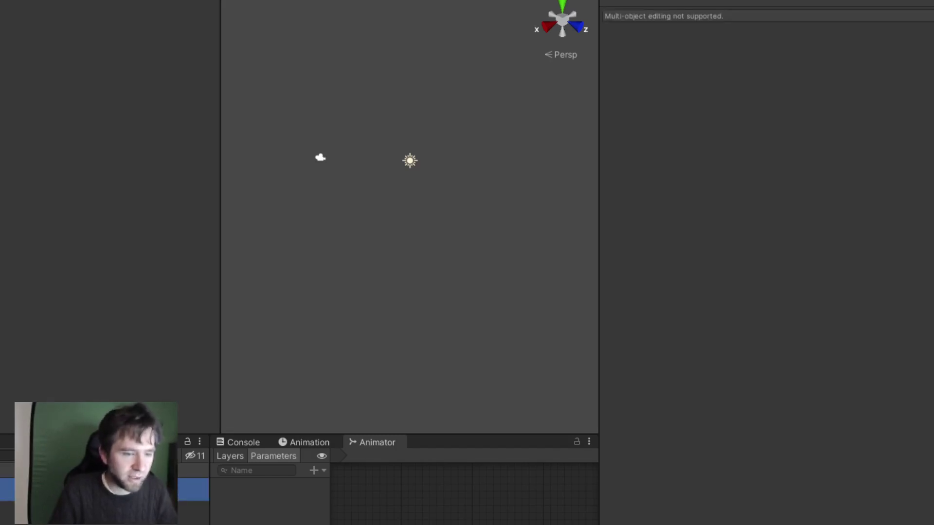
key(Delete)
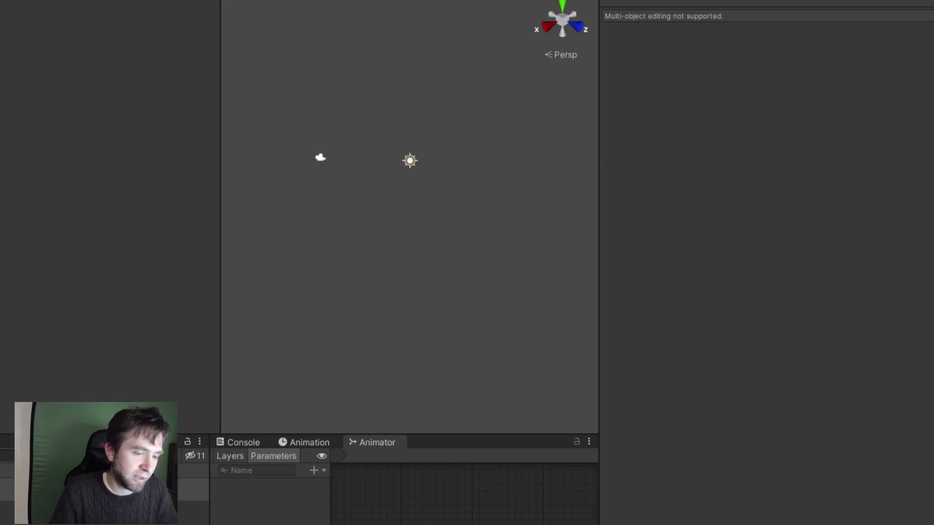
- Open SampleScene and widen the Scene view
click(97, 490)
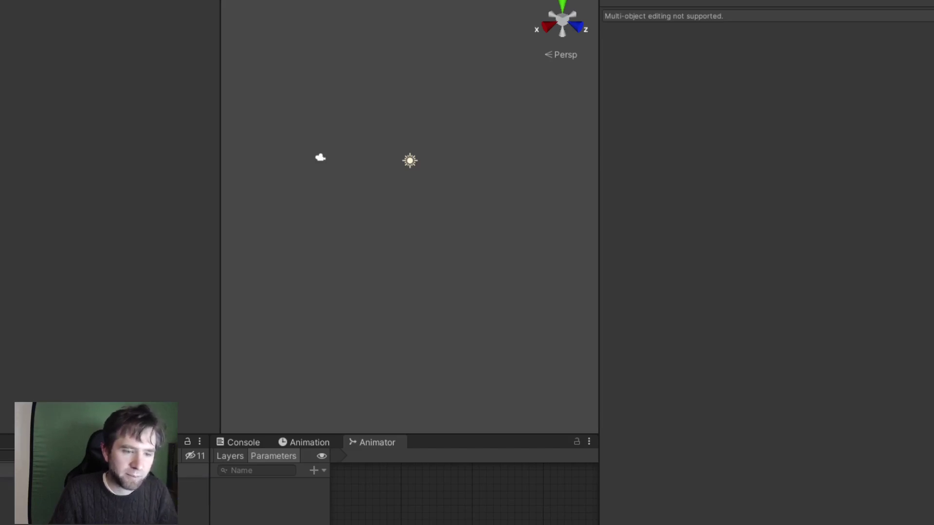
double_click(97, 484)
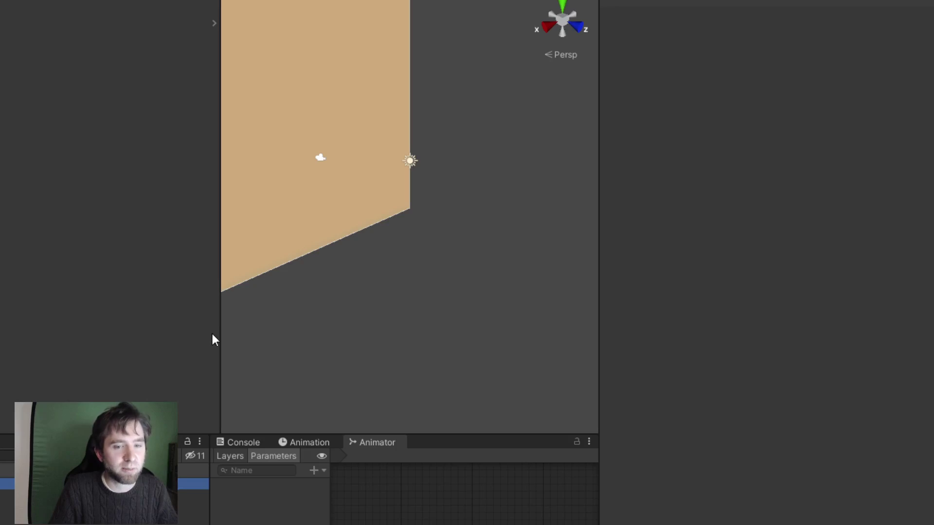
drag(218, 333, 15, 340)
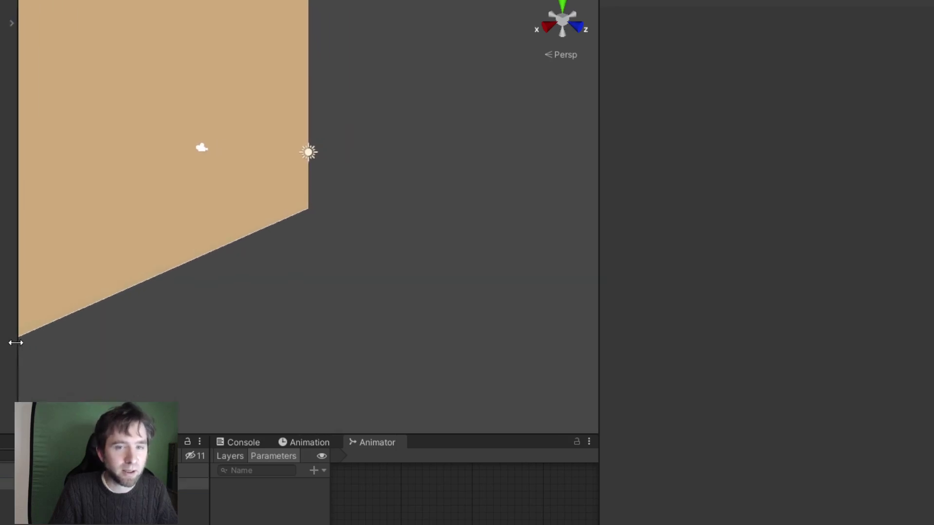
- Select the MenuController object and frame it in the Scene view to examine the start screen and the panels behind it
right_drag(24, 335, 46, 127)
click(173, 125)
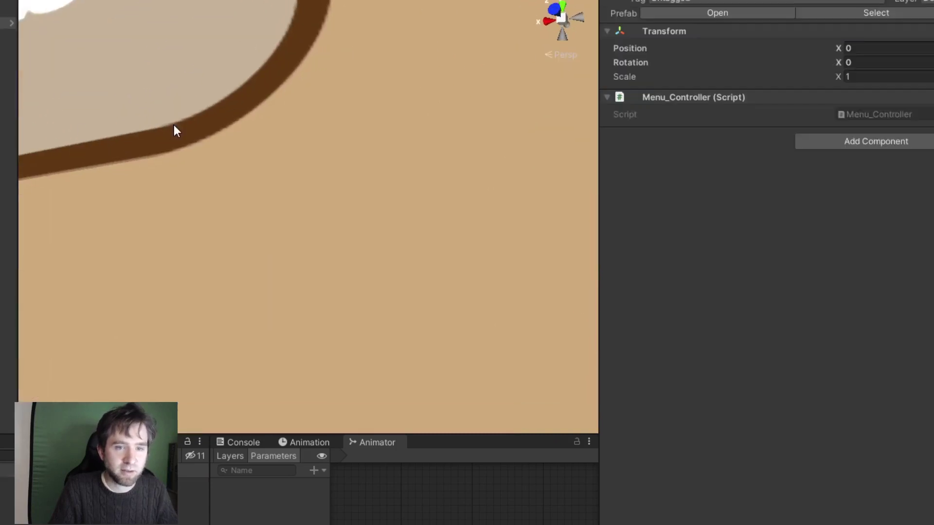
key(f)
right_drag(360, 226, 275, 307)
alt+drag(274, 307, 4, 343)
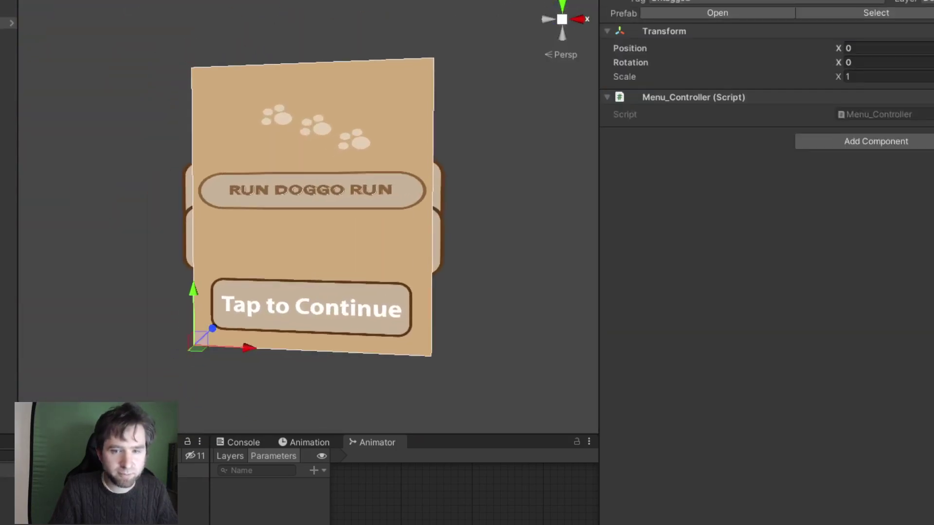
scroll(512, 307, up, 3)
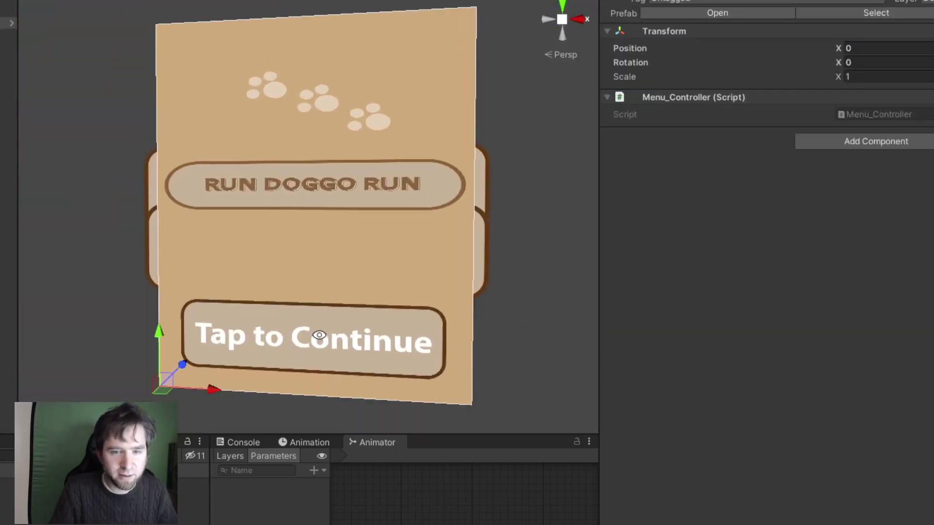
alt+drag(322, 336, 387, 332)
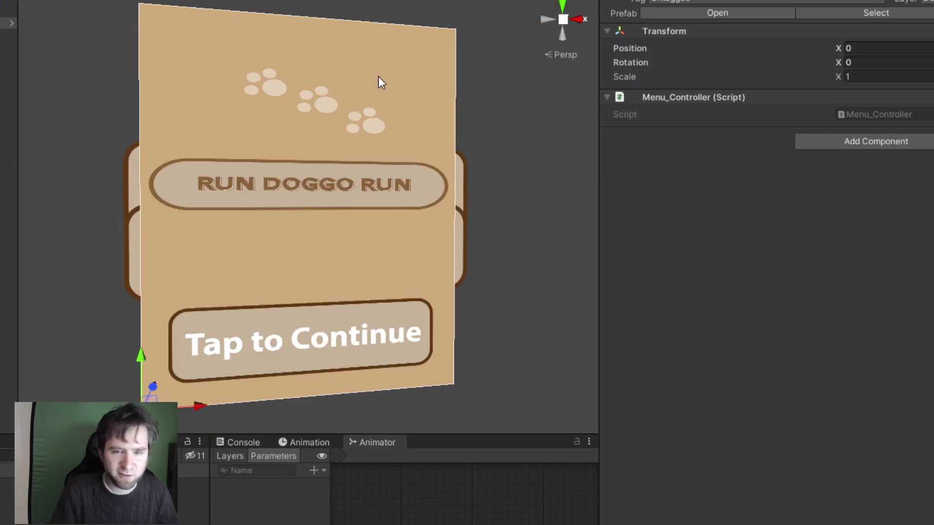
mouse_move(218, 194)
alt+mouse_down()
mouse_move(323, 198)
mouse_move(151, 192)
mouse_move(217, 190)
alt+mouse_up()
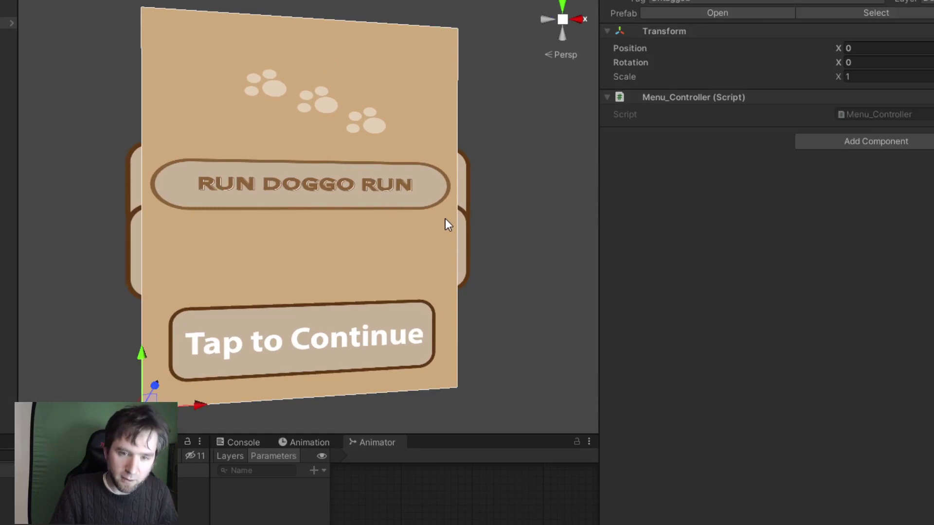
- Run the menu in the Game view and resize the view to test how the screens and buttons adapt
key(2)
drag(601, 237, 483, 239)
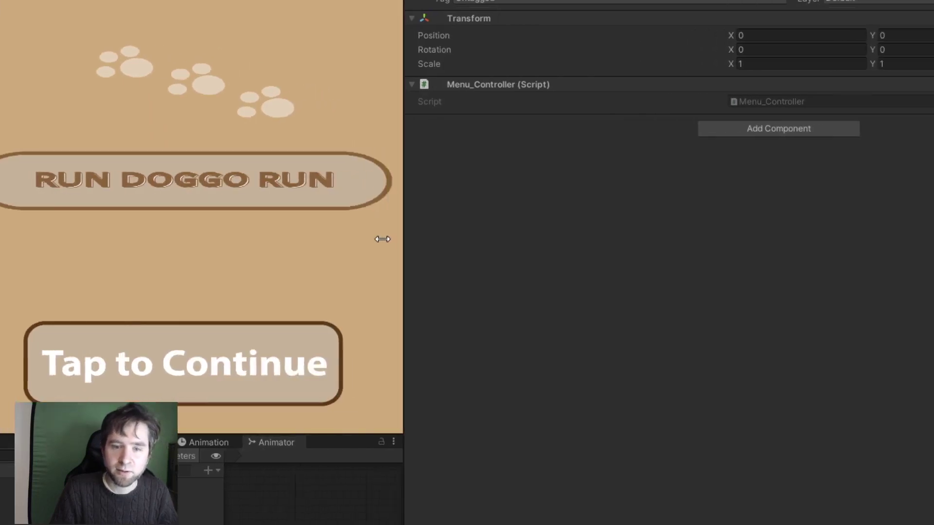
drag(382, 239, 402, 258)
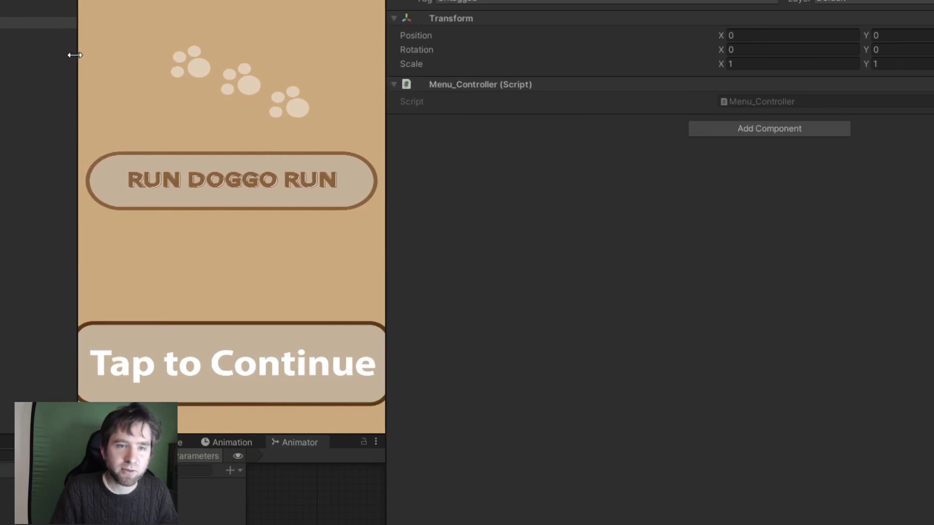
drag(75, 55, 136, 56)
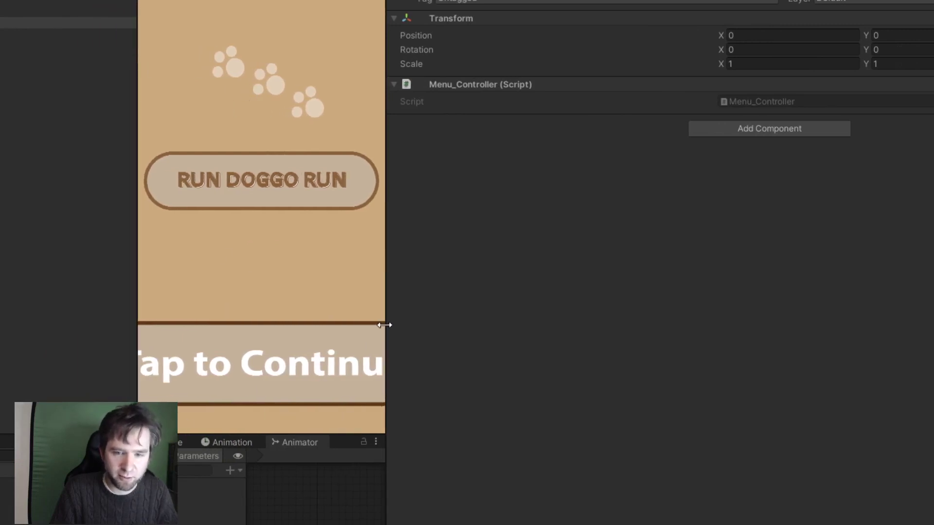
drag(384, 325, 512, 319)
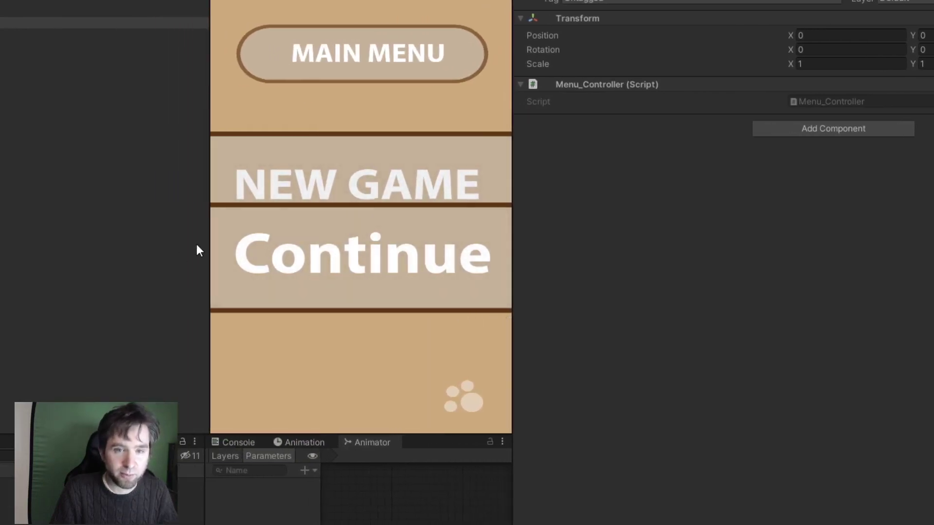
drag(206, 236, 5, 229)
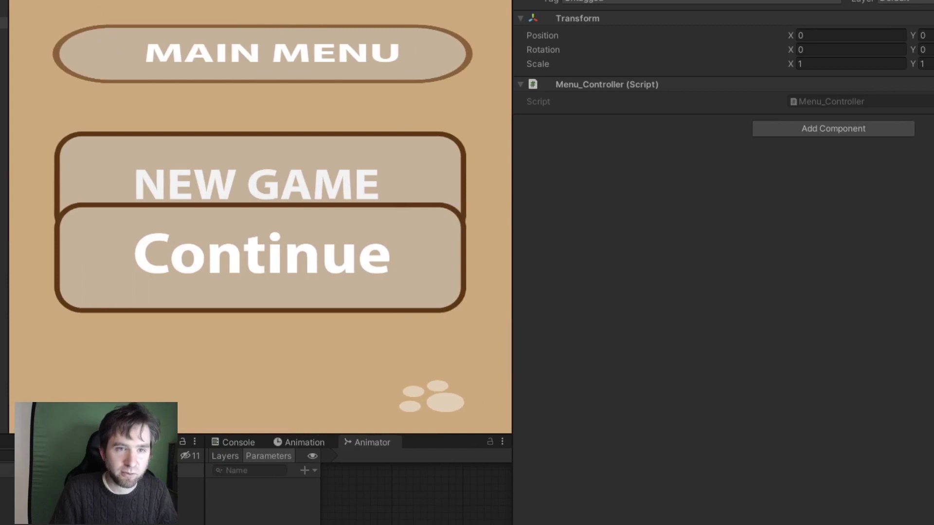
- Compare the running main menu at 720:1080 aspect and 1080x1920, finish on 720:1080, and stop play mode
click(93, 0)
click(148, 119)
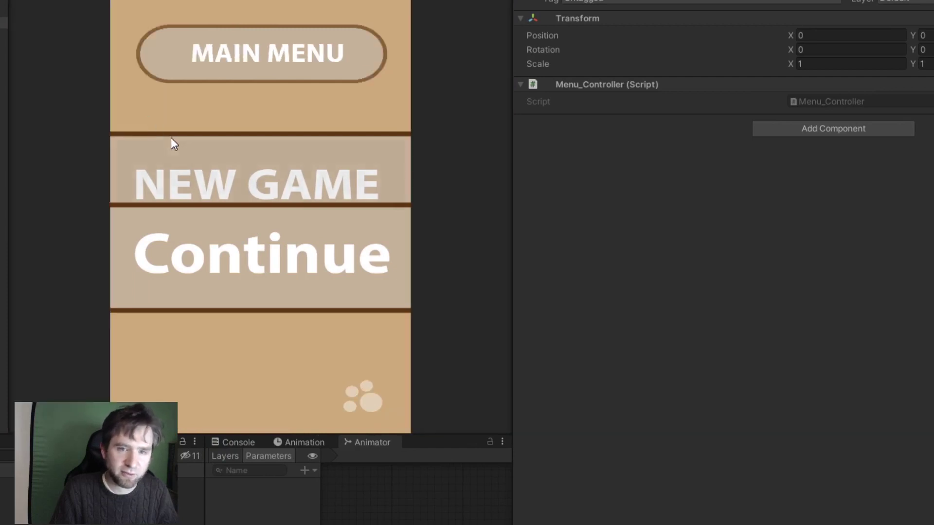
click(93, 1)
click(100, 131)
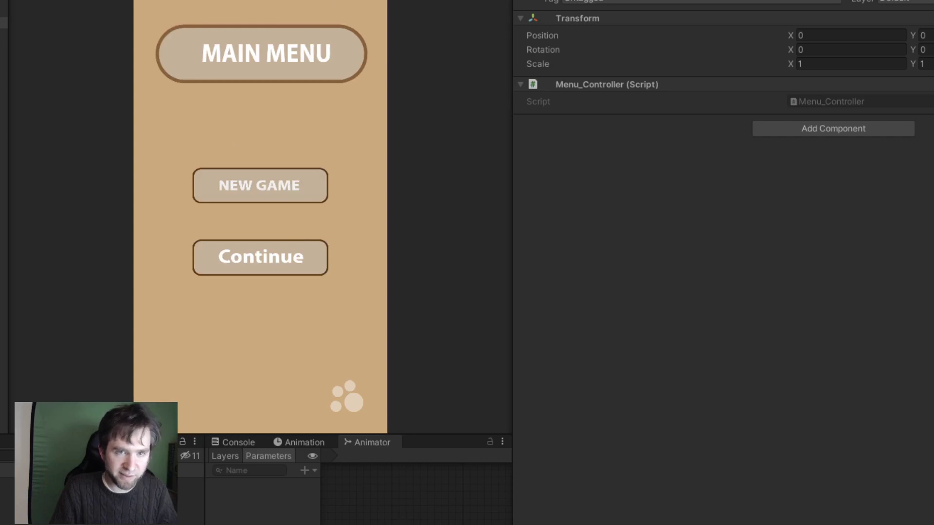
click(128, 1)
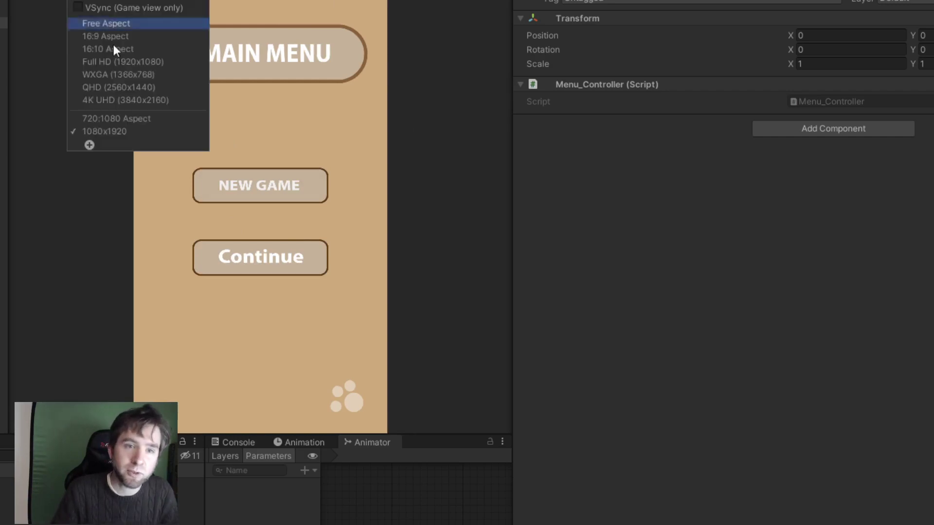
click(124, 119)
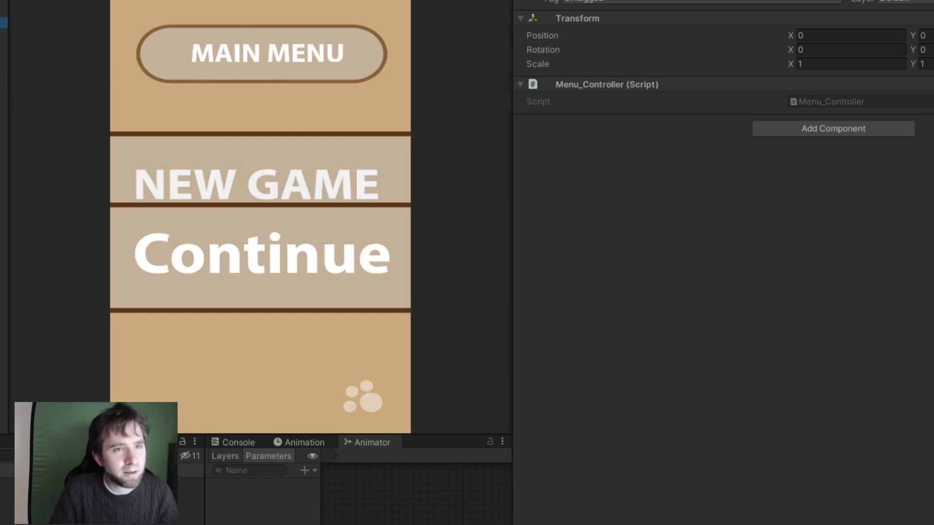
key(ctrl+p)
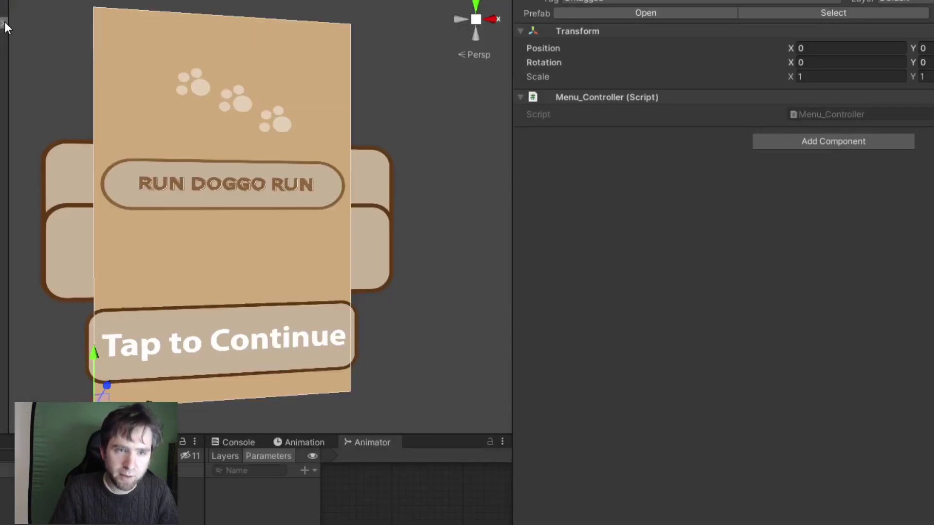
- Open the MenuController prefab and set the MenuControllerCanvas Canvas Scaler's UI Scale Mode to Scale With Screen Size
click(5, 22)
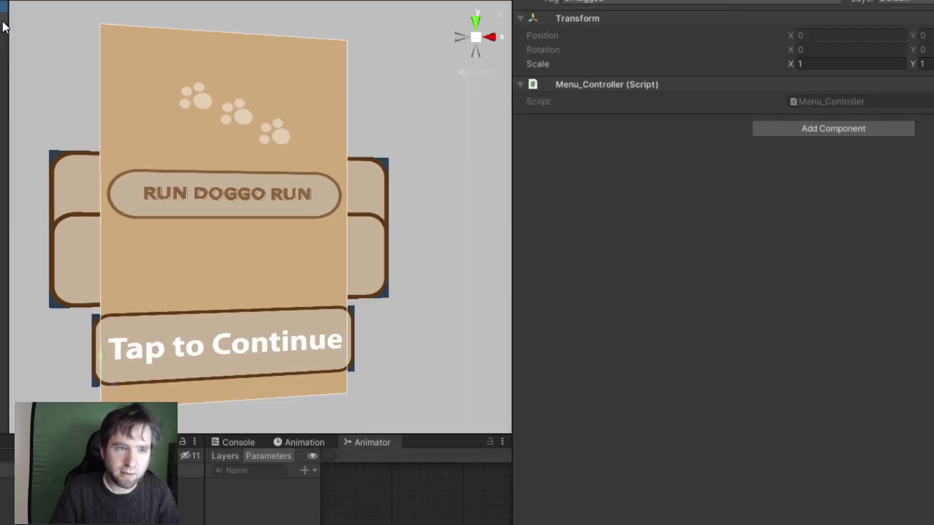
click(2, 18)
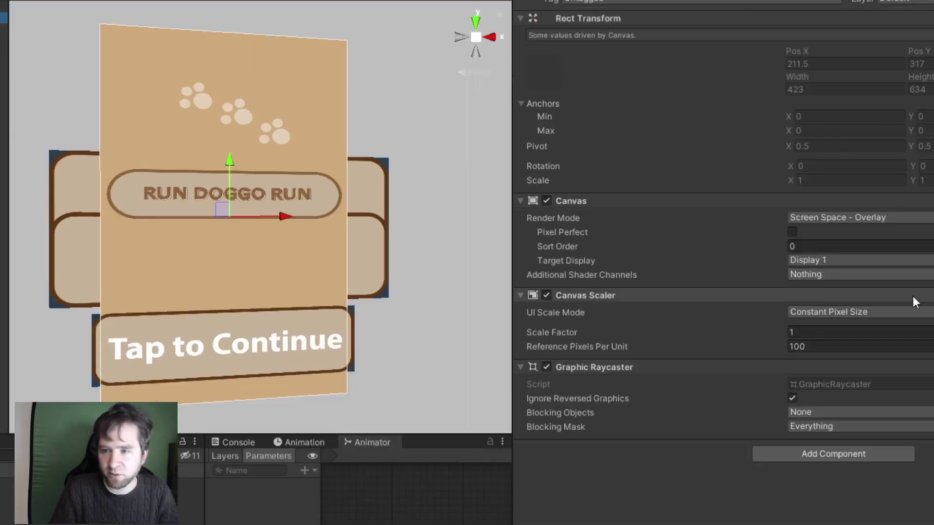
click(891, 312)
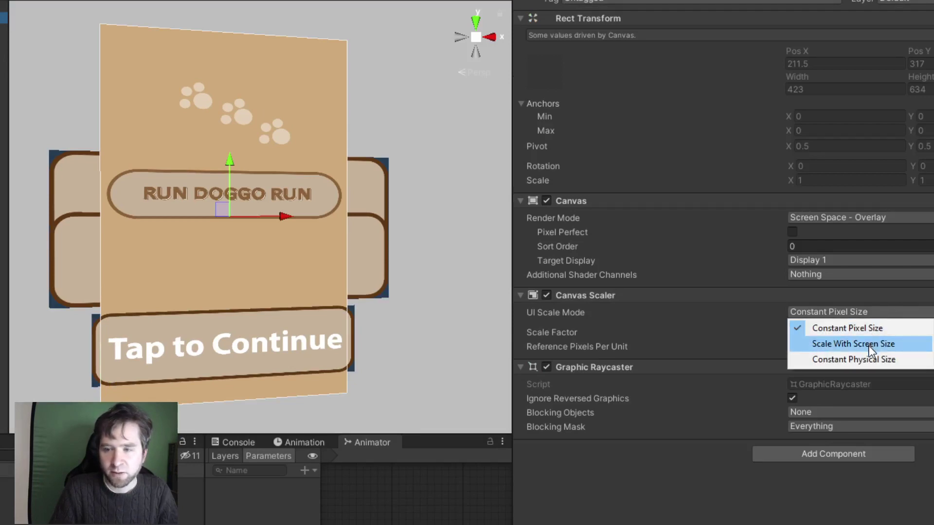
click(884, 347)
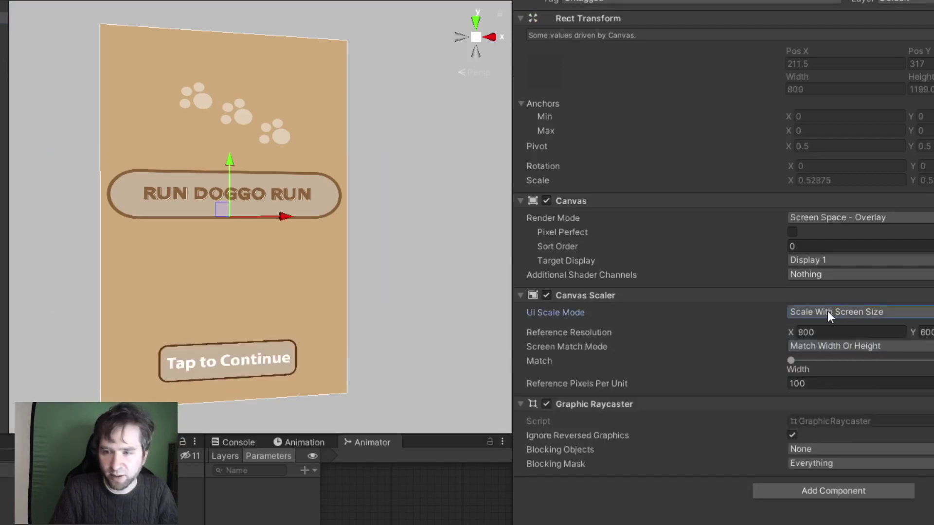
- Set the Canvas Scaler's Reference Resolution to X 1080 and Y 1920
click(836, 333)
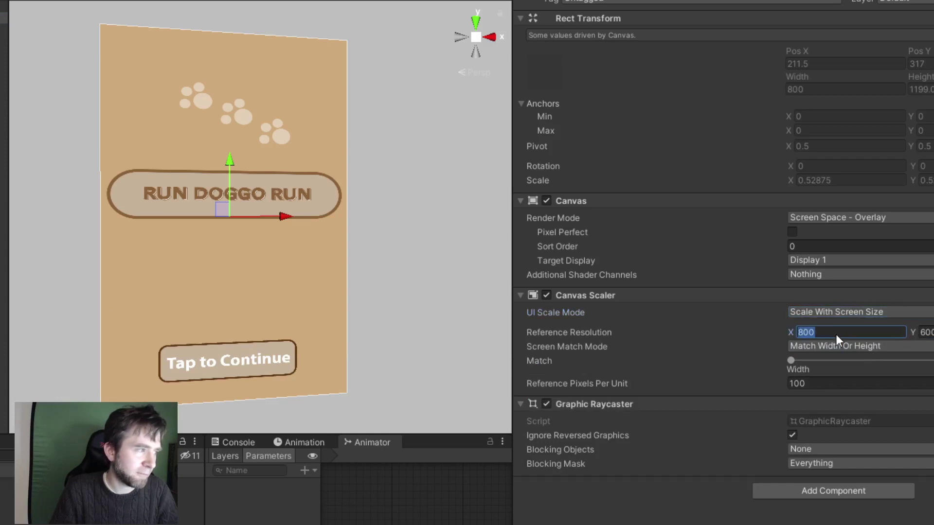
click(835, 332)
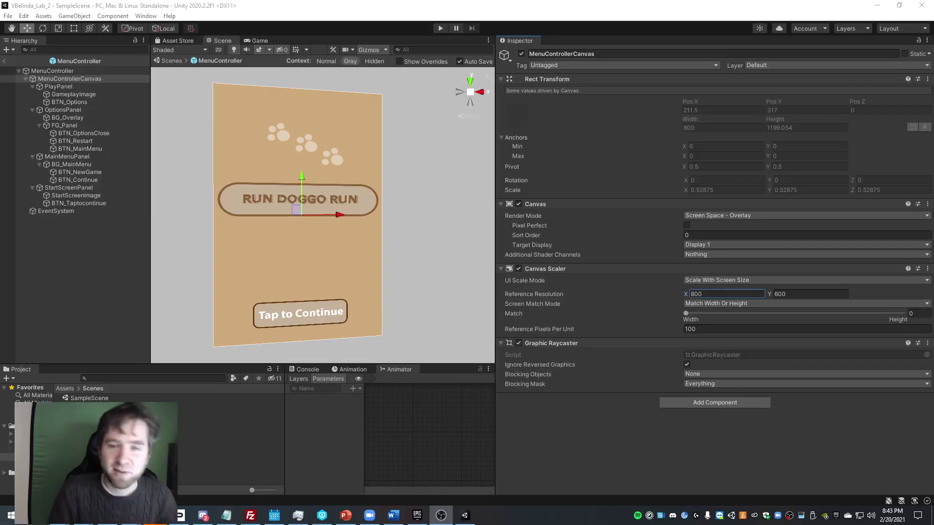
click(609, 428)
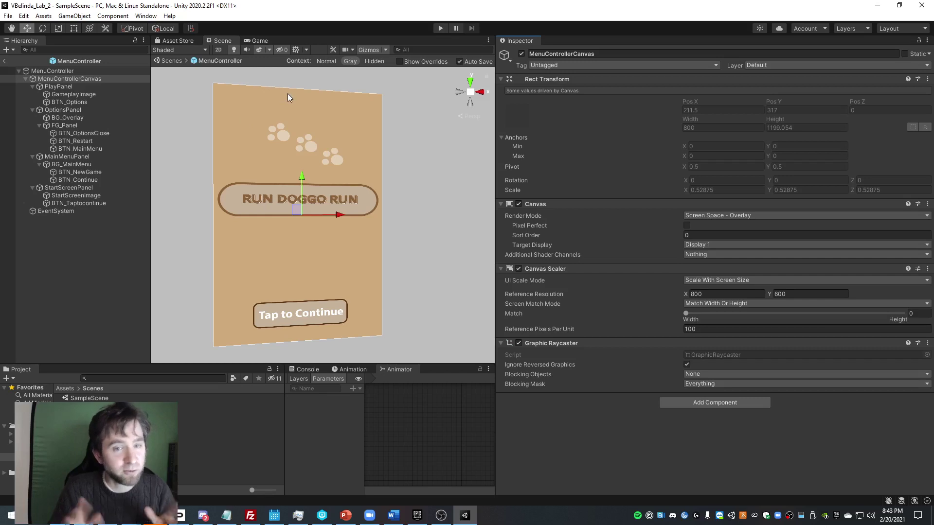
click(744, 293)
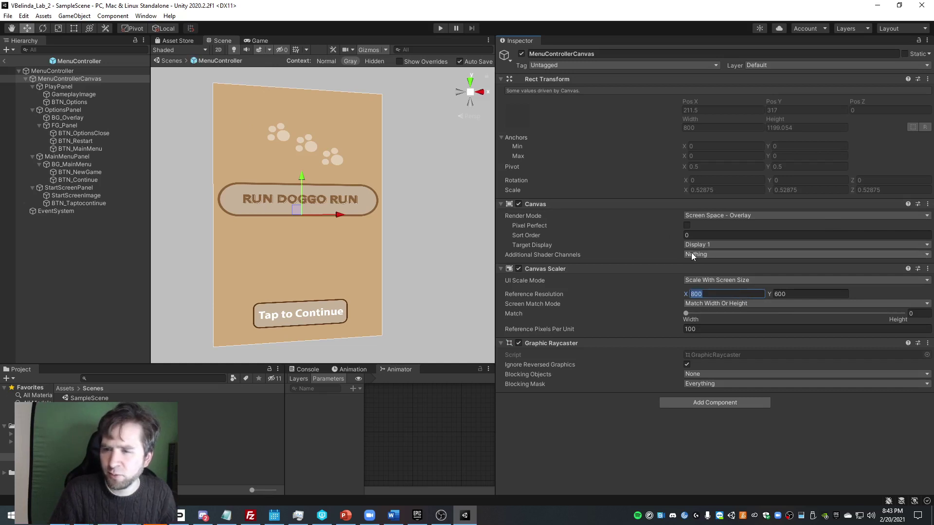
text(1080)
key(Tab)
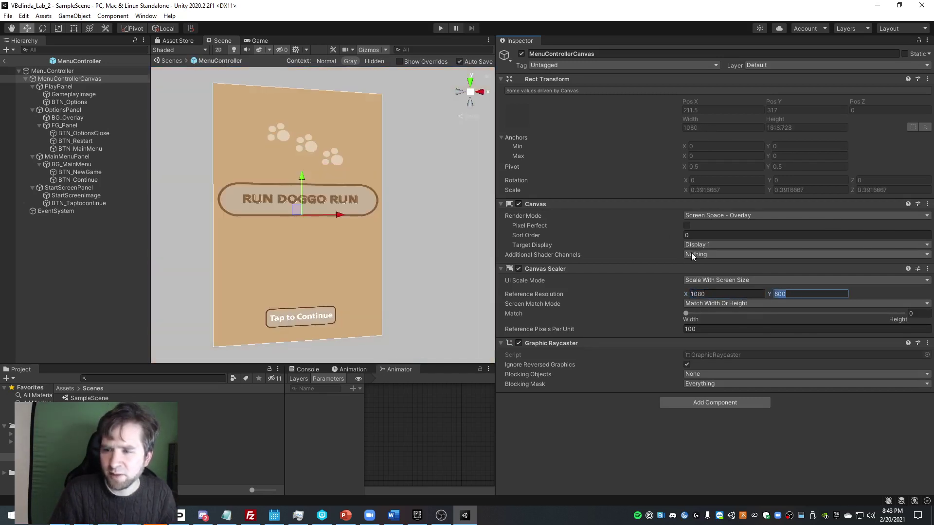
text(1920)
key(Tab)
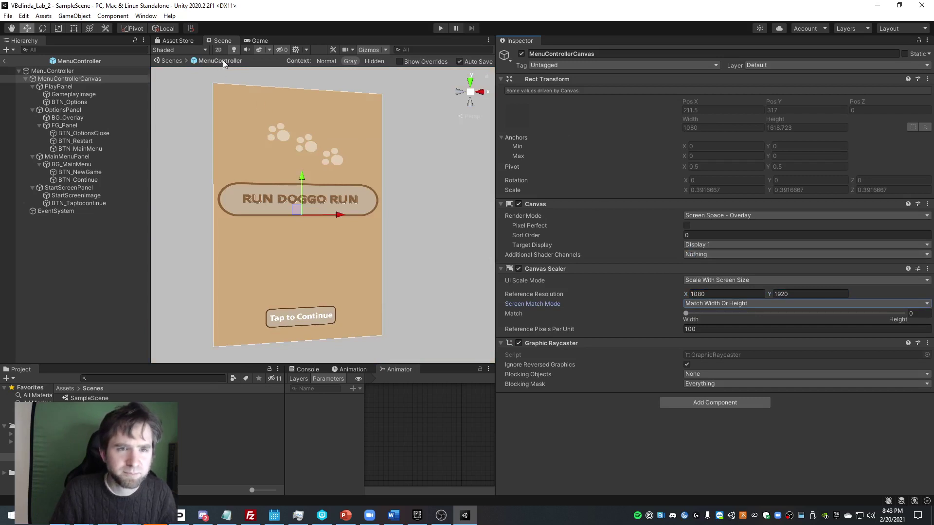
- Run the menu in the Game view and set its display aspect to Free Aspect
click(265, 41)
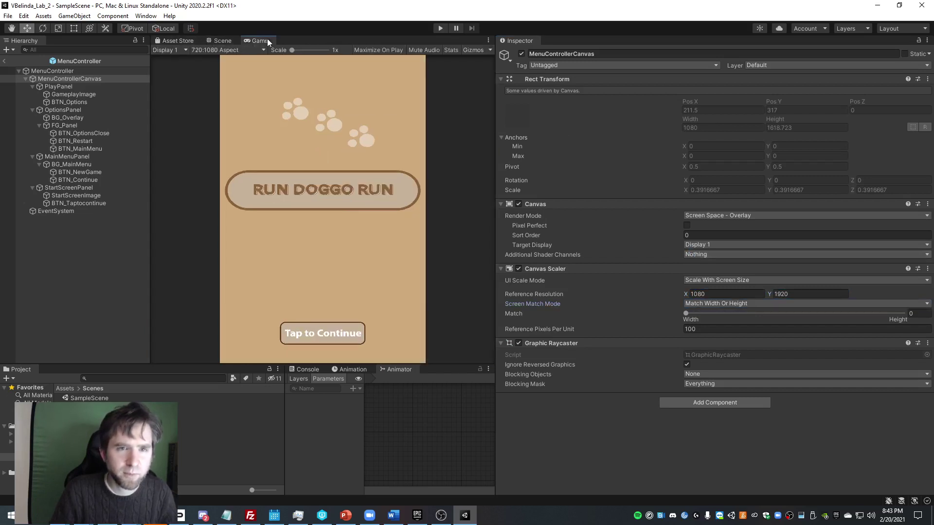
click(229, 50)
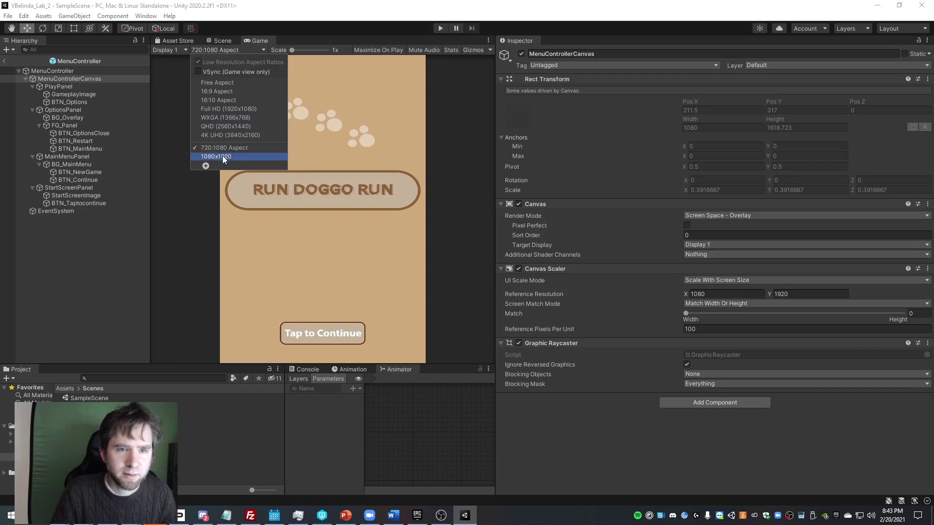
click(224, 39)
click(225, 39)
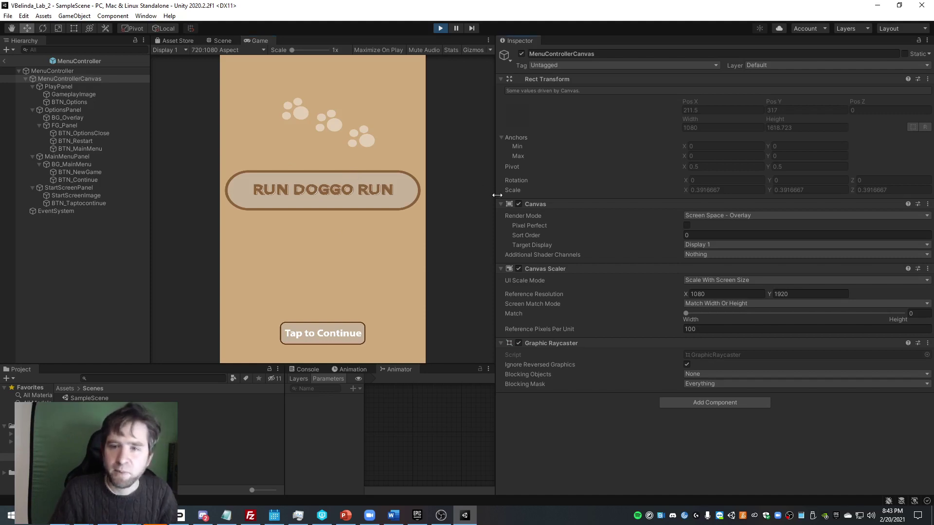
mouse_move(496, 194)
mouse_down()
mouse_move(640, 204)
mouse_move(482, 205)
mouse_up()
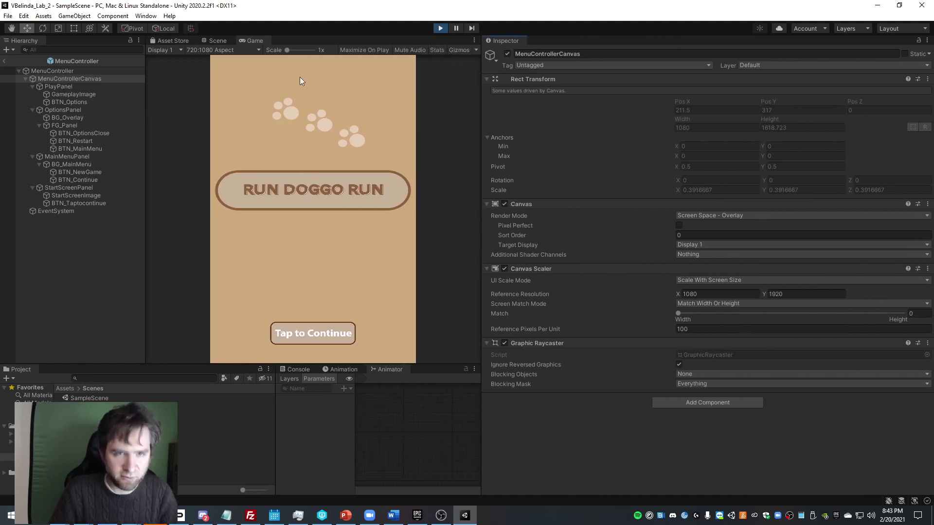
click(214, 50)
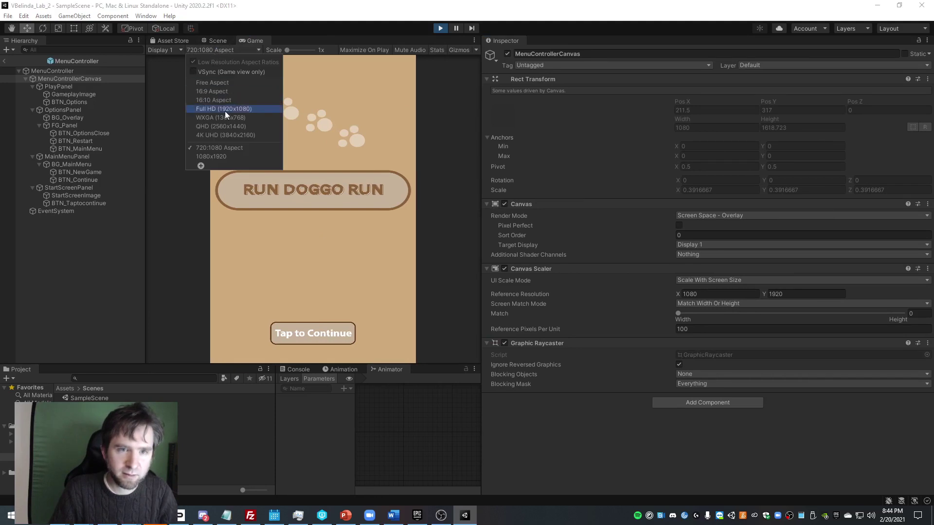
click(225, 83)
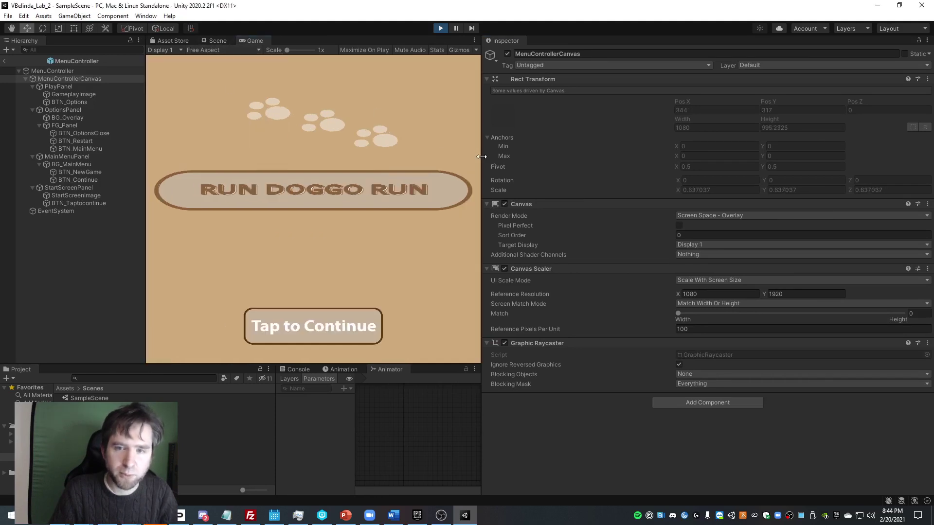
- Go on to the running main menu and widen the Game view to test how the buttons scale
drag(482, 156, 522, 282)
click(398, 328)
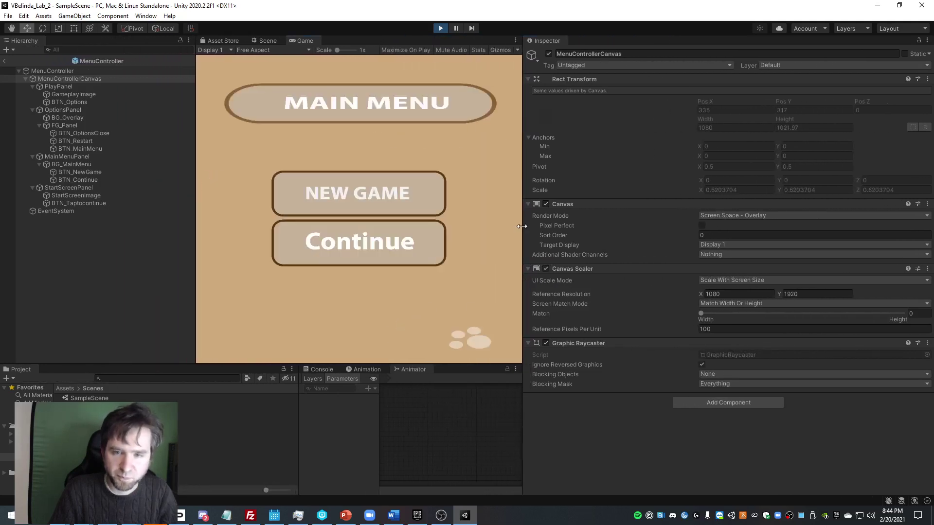
drag(522, 226, 788, 248)
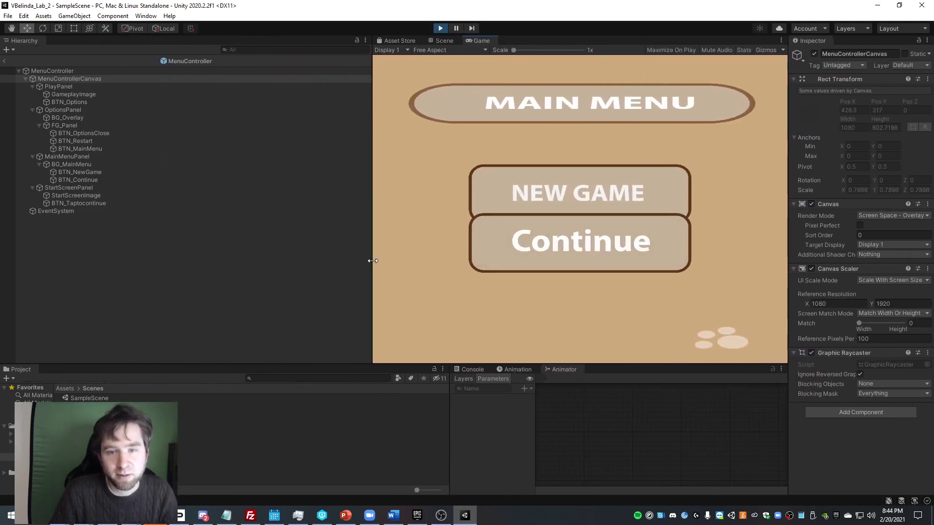
drag(373, 261, 147, 242)
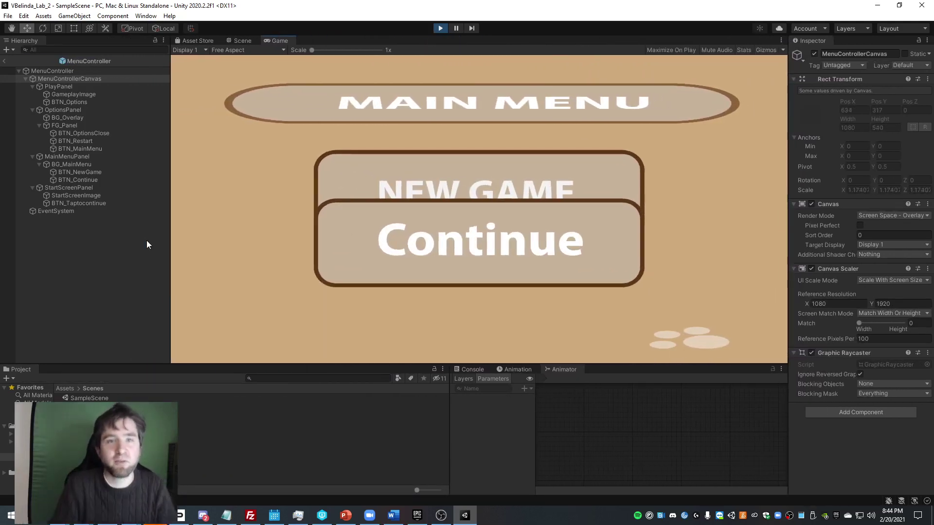
- Add a fixed 1920x1080 resolution preset to the Game view and display the menu with it
click(281, 49)
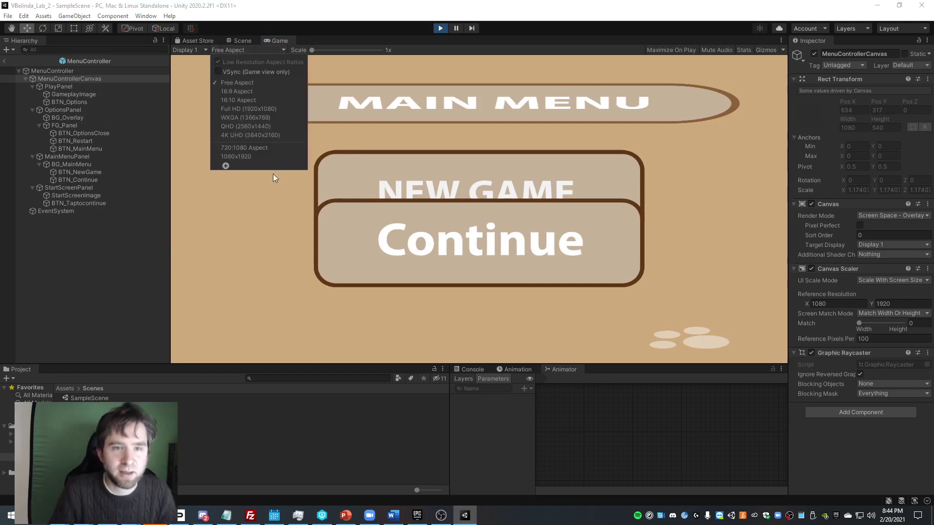
click(226, 167)
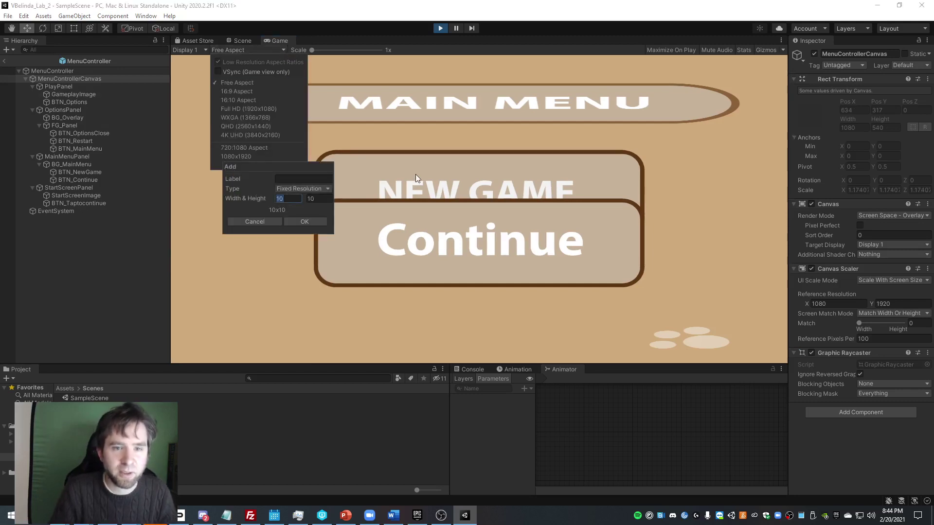
text(1920)
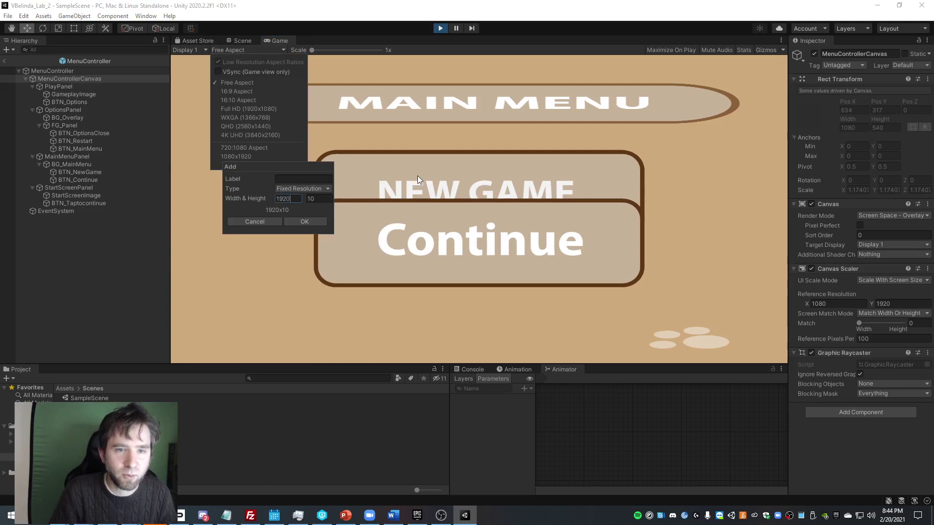
key(Tab)
text(80)
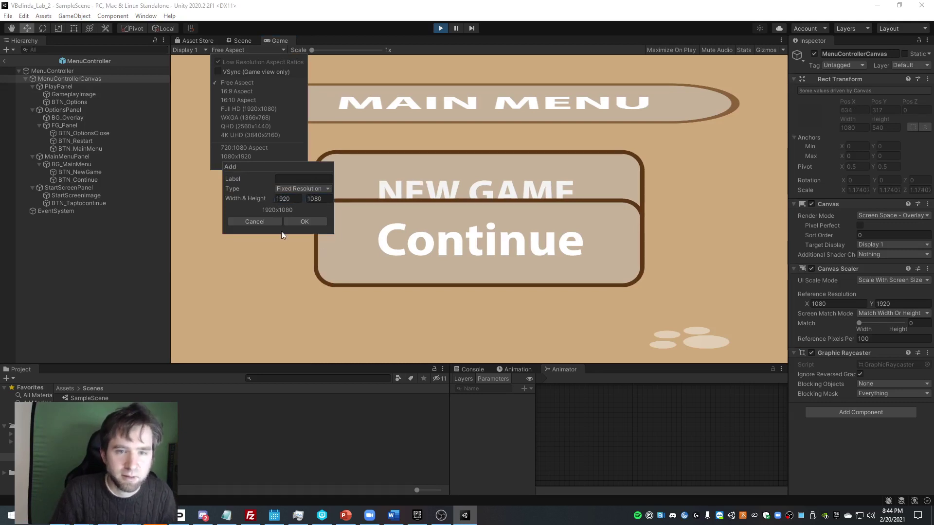
click(293, 221)
click(299, 246)
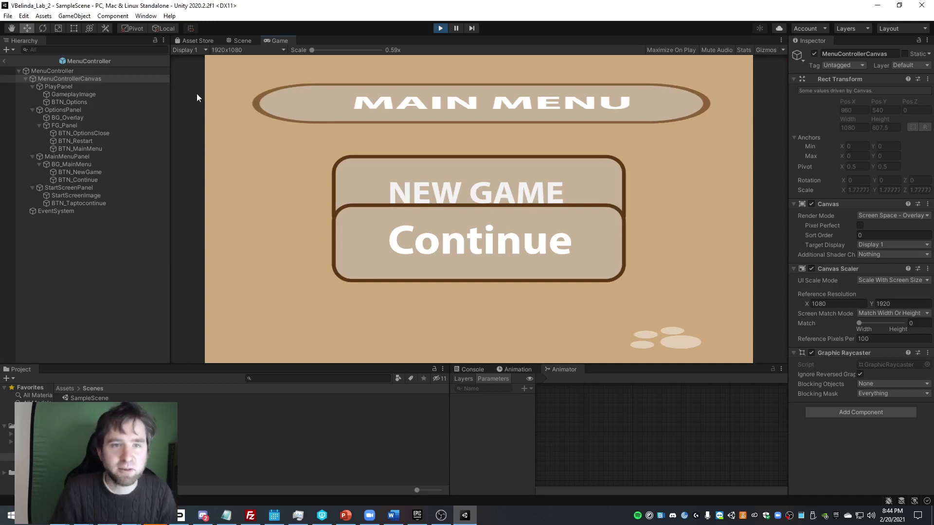
- Compare the running main menu at 1080x1920 and Free Aspect, resizing the Game view to check the layout
click(249, 51)
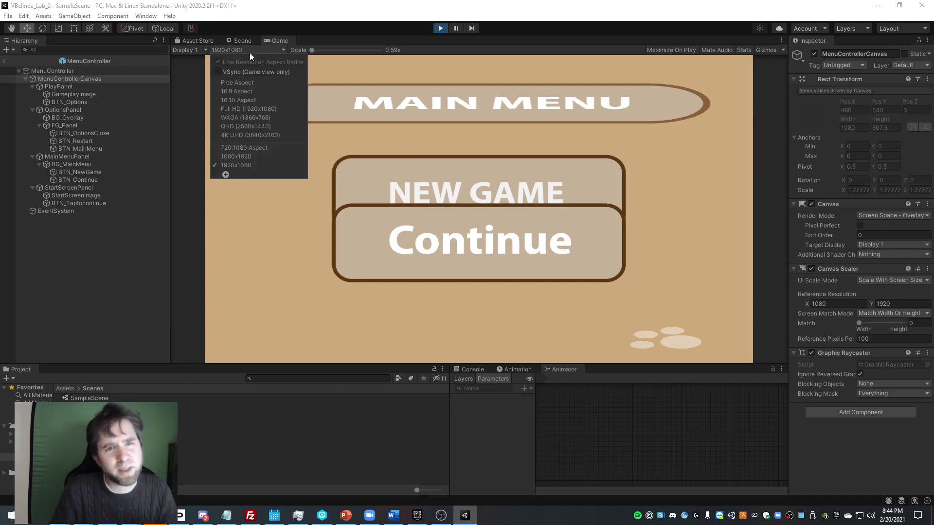
click(246, 156)
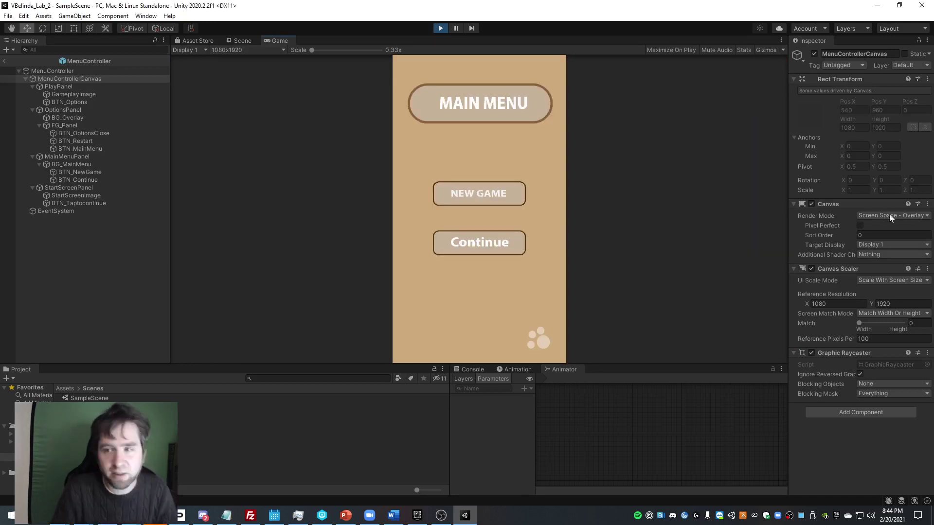
drag(788, 215, 368, 249)
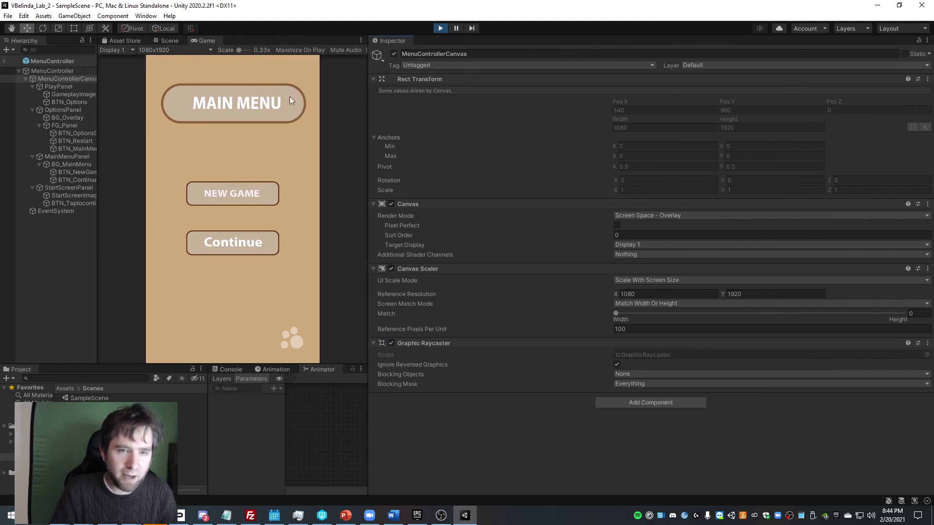
click(178, 50)
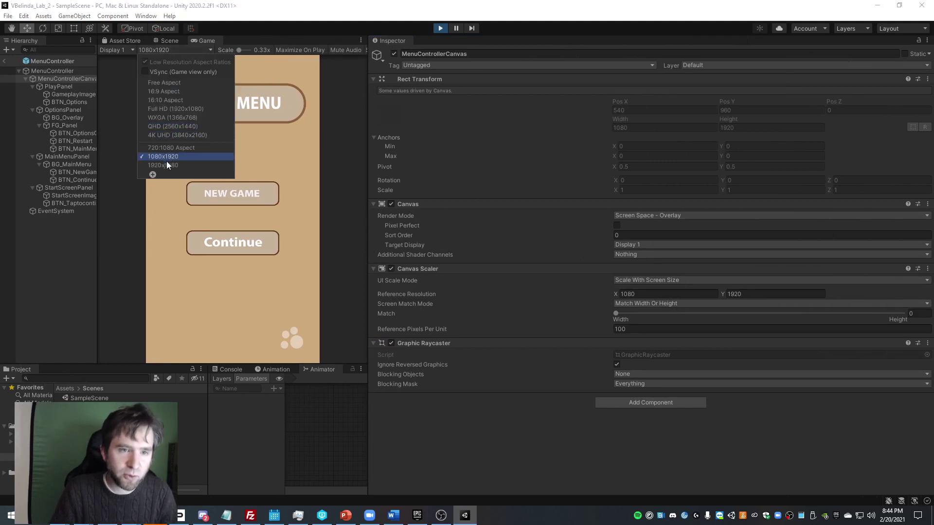
click(186, 81)
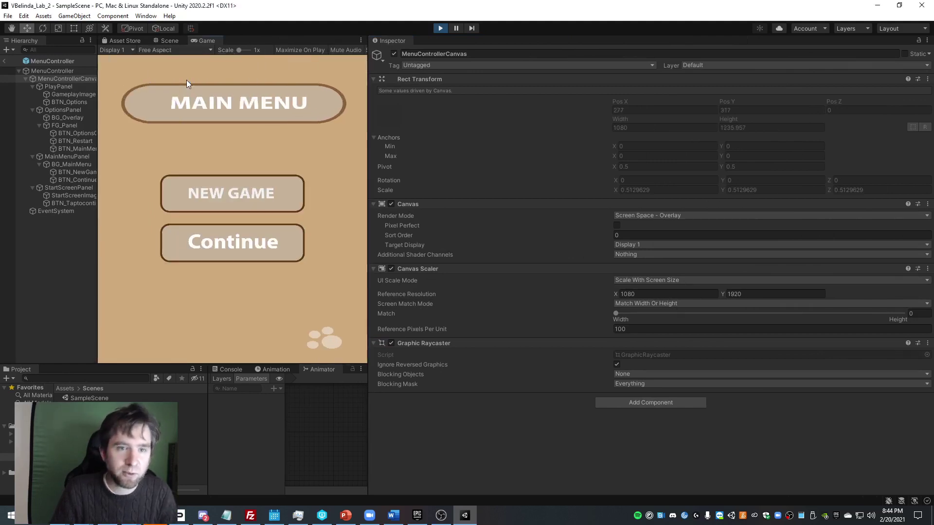
drag(368, 199, 461, 199)
- Examine the start screen image, PlayPanel, MenuController and its canvas in an enlarged Scene view
click(190, 41)
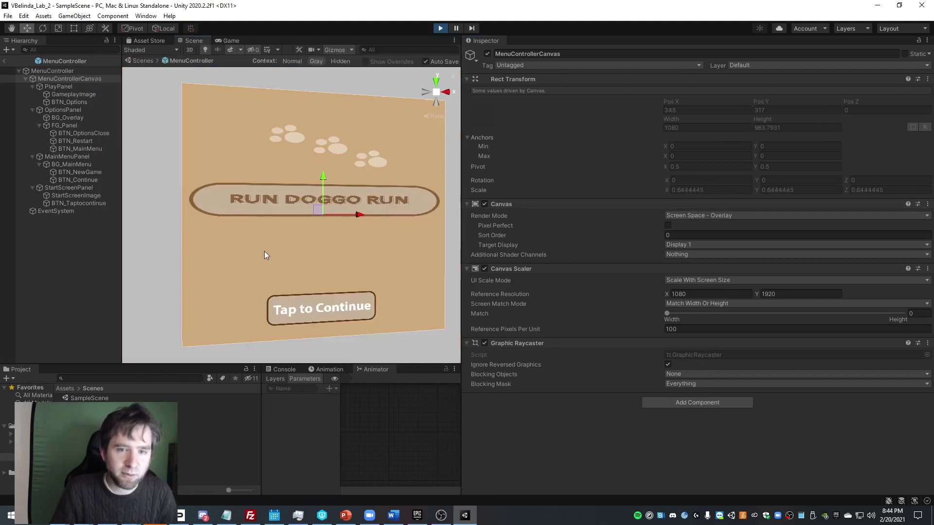
click(286, 193)
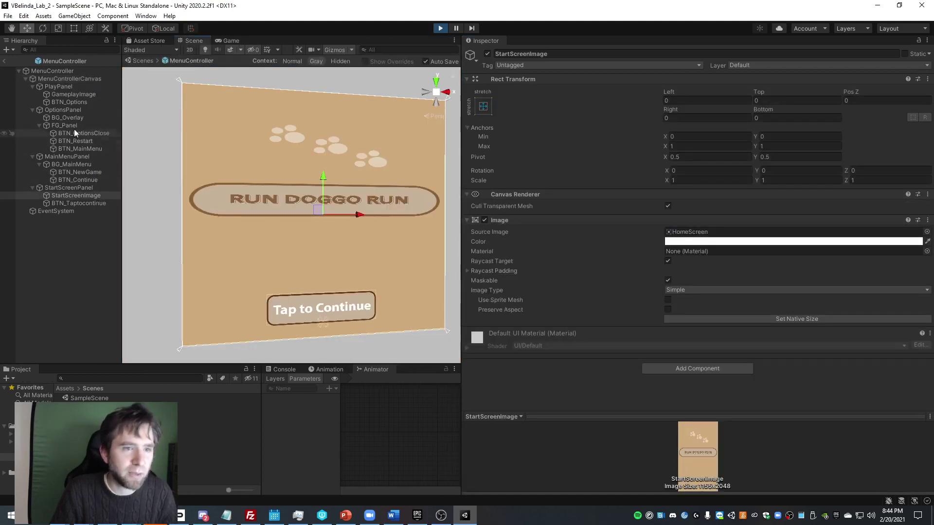
click(68, 110)
click(87, 89)
click(100, 81)
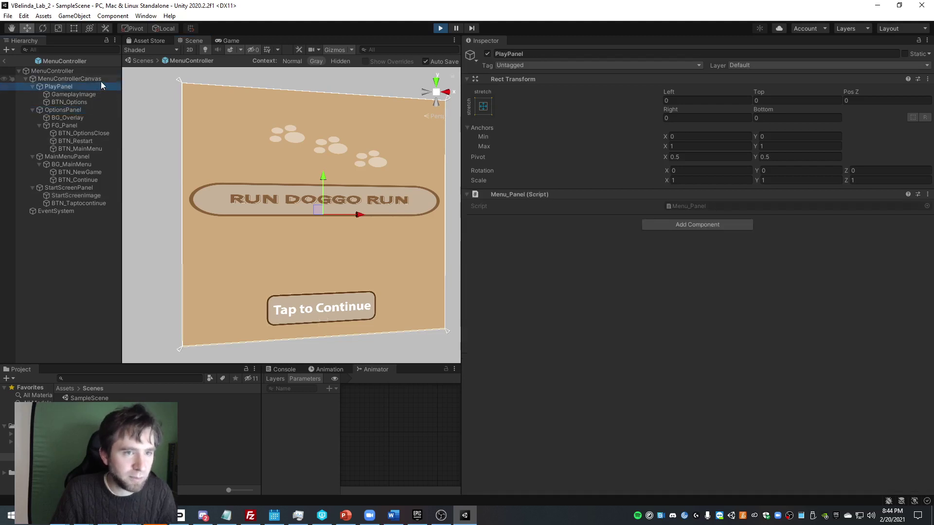
click(97, 68)
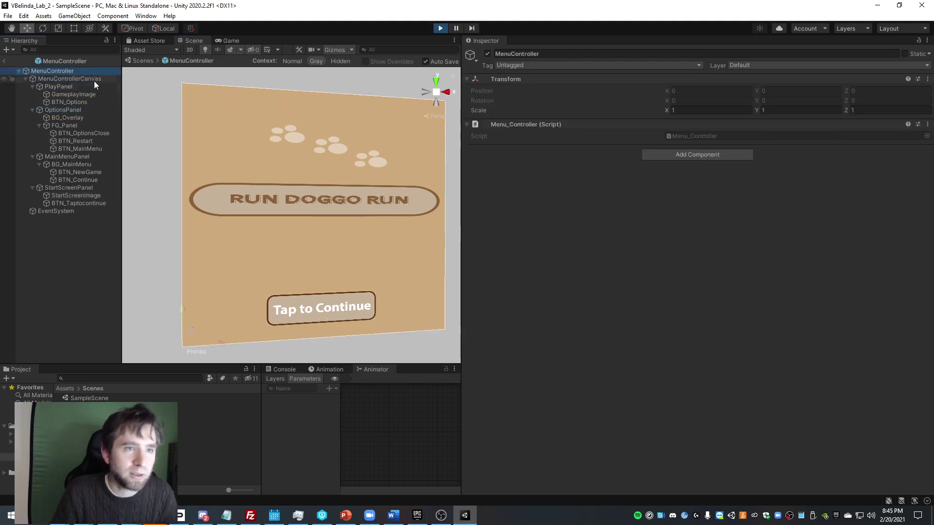
click(95, 80)
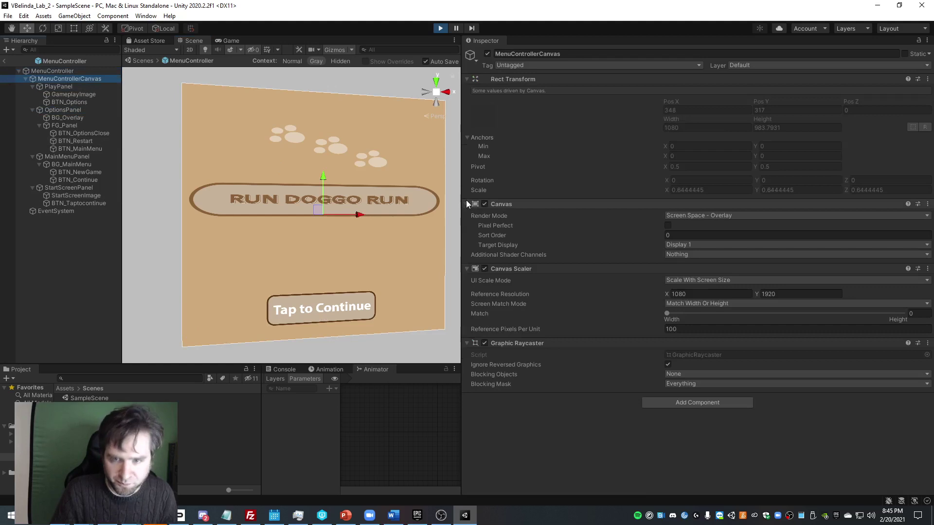
drag(462, 200, 643, 200)
alt+drag(361, 238, 335, 237)
middle_drag(435, 225, 391, 219)
- Check PlayPanel's image and options button, and collapse all four menu panels in the hierarchy
click(85, 94)
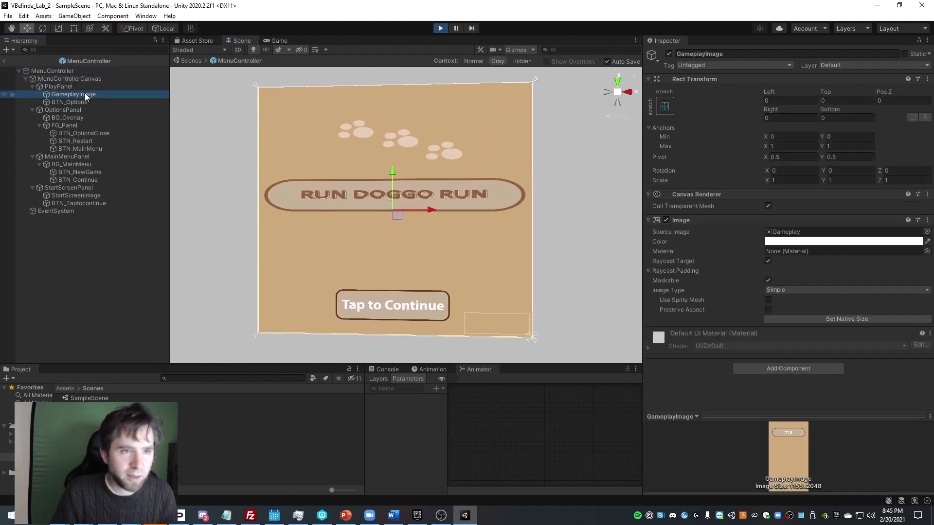
key(Down)
key(Down)
key(Down)
key(Up)
key(Up)
key(Up)
key(Up)
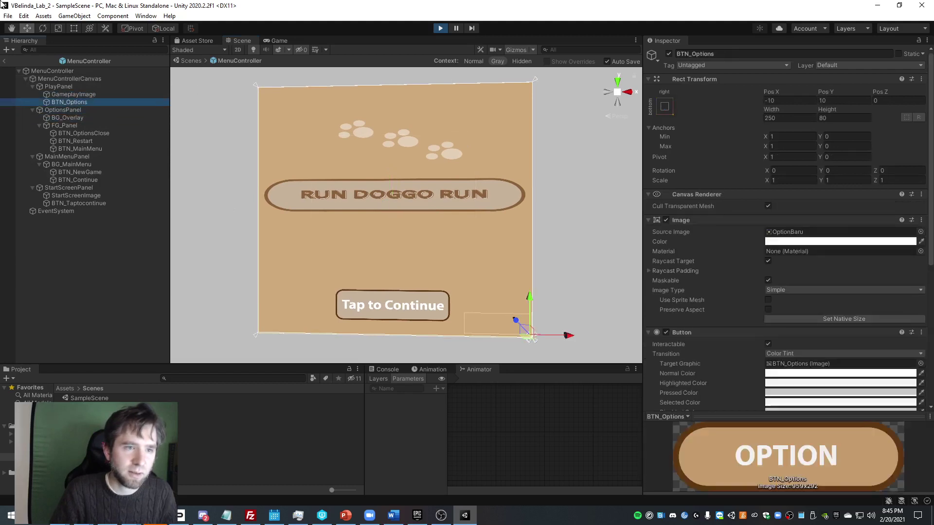
key(Left)
key(Down)
key(Left)
key(Down)
key(Left)
key(Down)
key(Left)
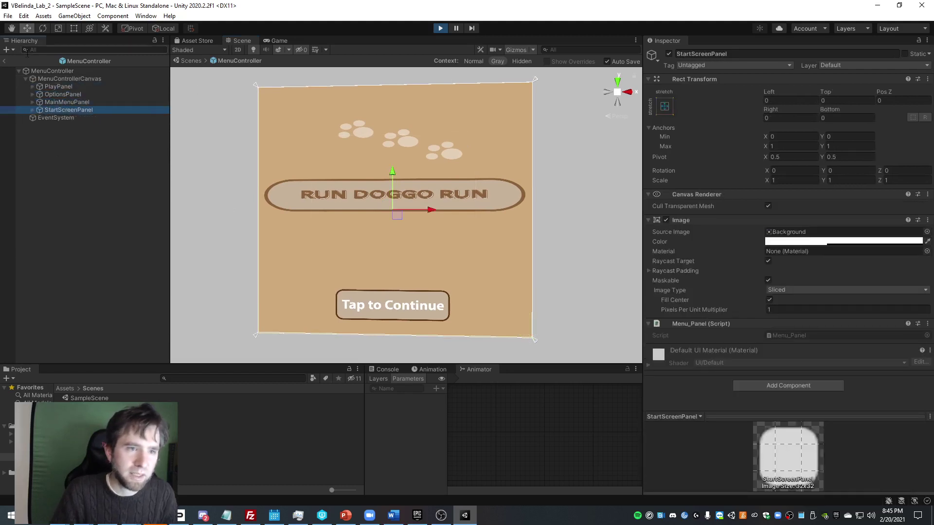
- Deactivate PlayPanel, OptionsPanel and StartScreenPanel together so that only MainMenuPanel stays active
ctrl+click(78, 95)
ctrl+click(82, 89)
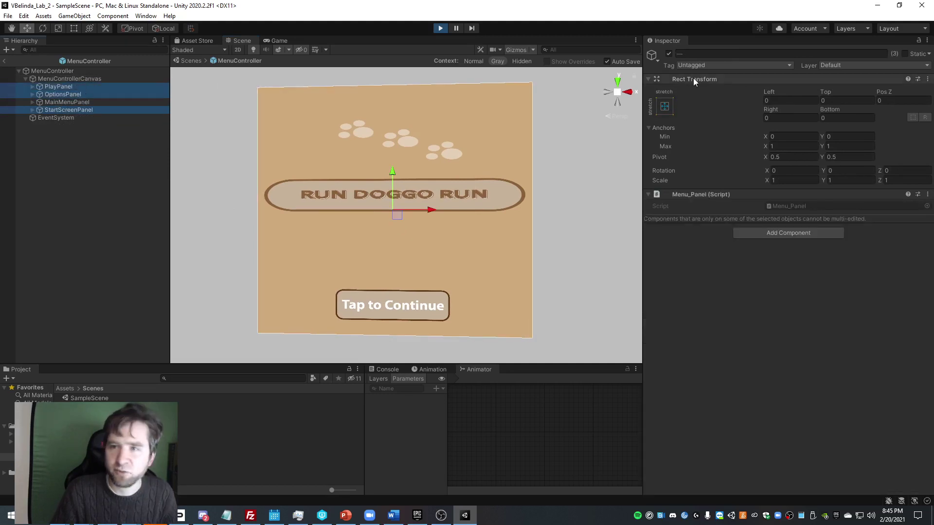
click(668, 51)
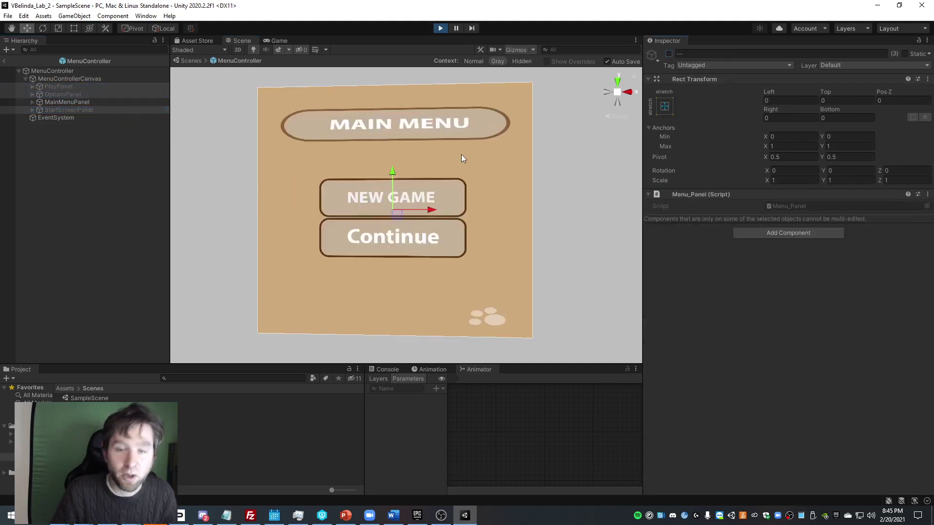
- Expand MainMenuPanel and toggle BG_MainMenu's Image component off and on to examine what the background image contains
click(112, 102)
key(Right)
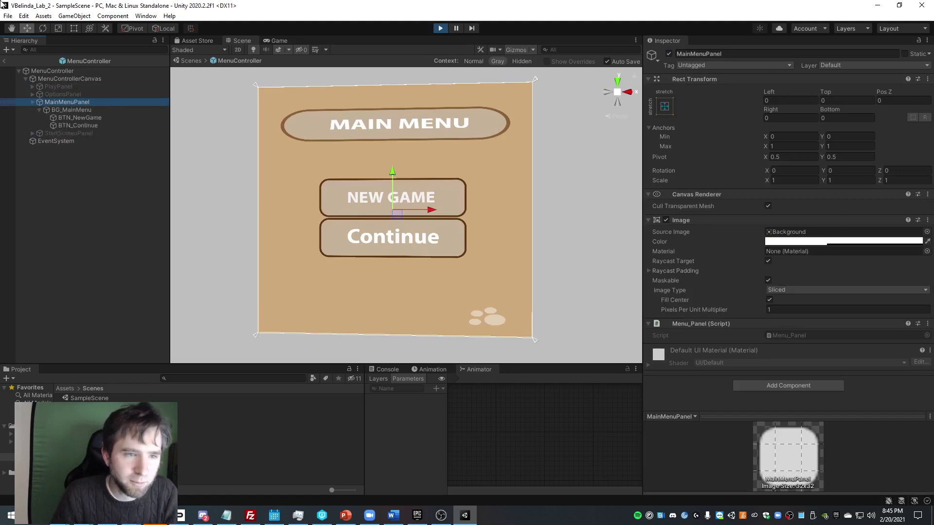
key(Down)
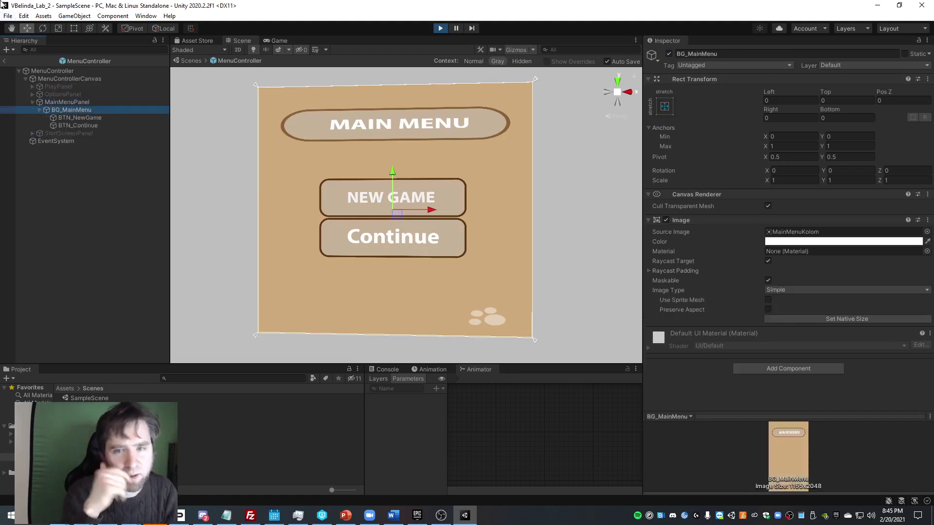
key(Down)
key(Up)
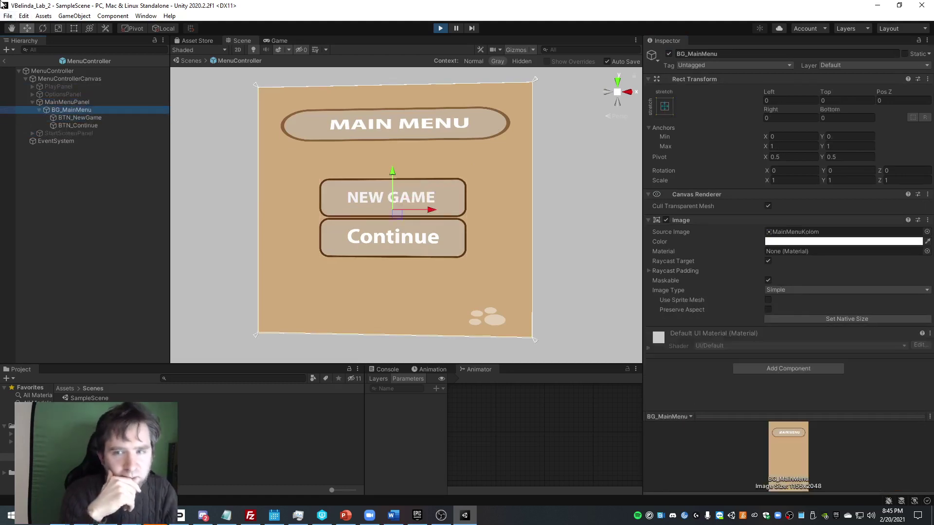
click(670, 218)
click(670, 218)
click(669, 218)
click(669, 218)
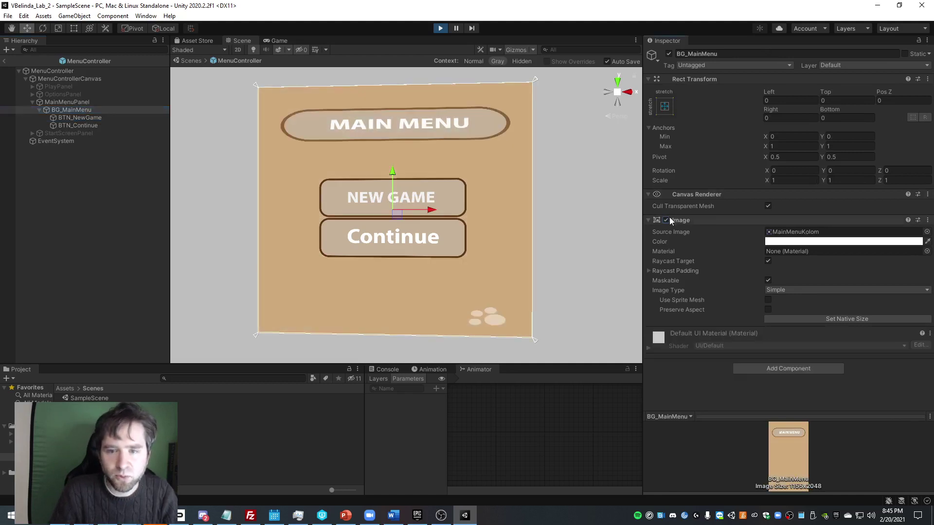
click(669, 218)
click(669, 218)
click(669, 218)
click(669, 218)
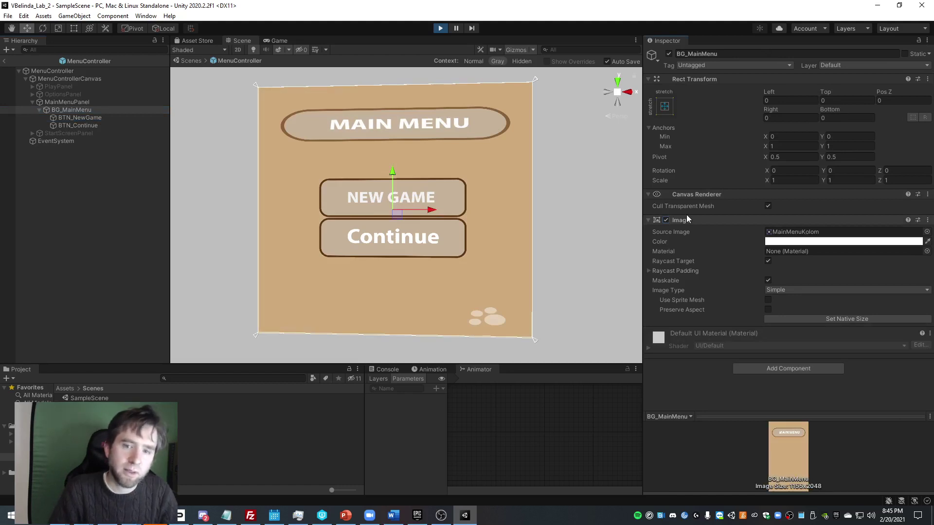
- Add a UI Image as a child of BG_MainMenu and set its color to the tan sampled from the menu background
right_click(110, 110)
mouse_move(153, 302)
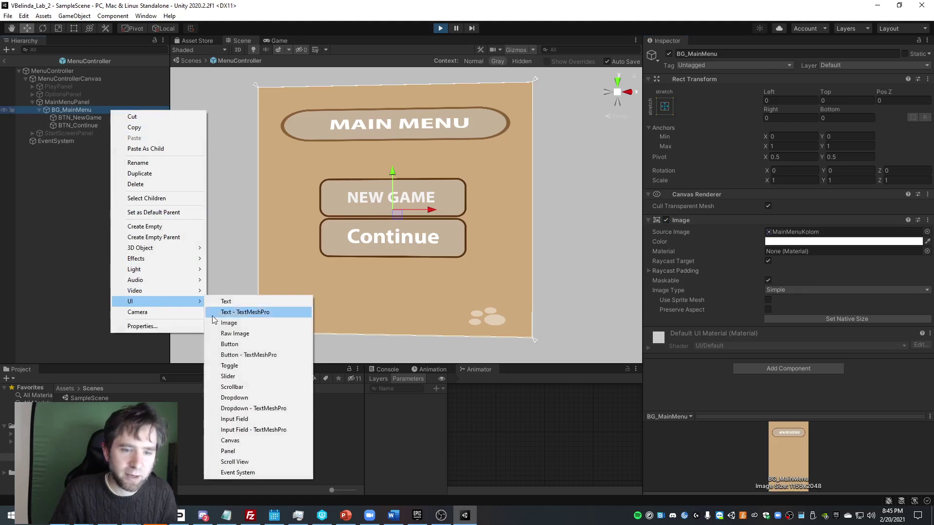
click(243, 324)
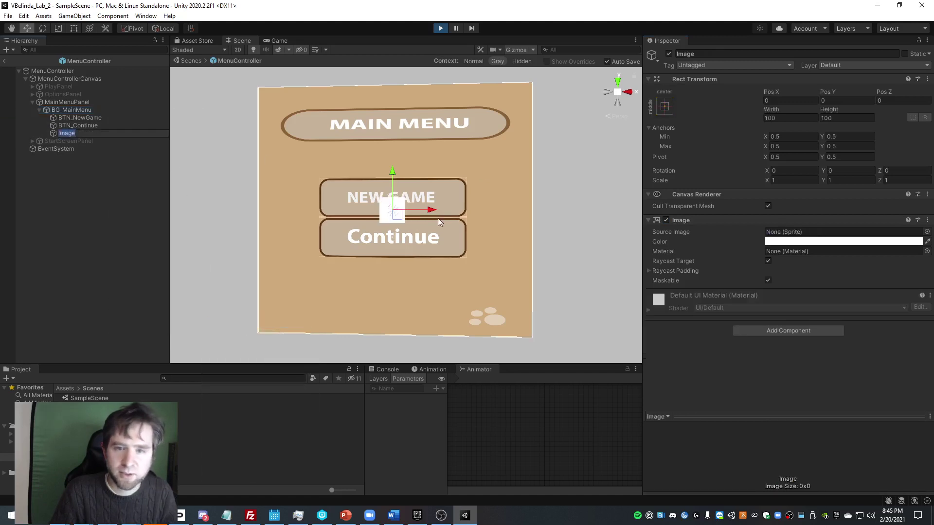
click(927, 242)
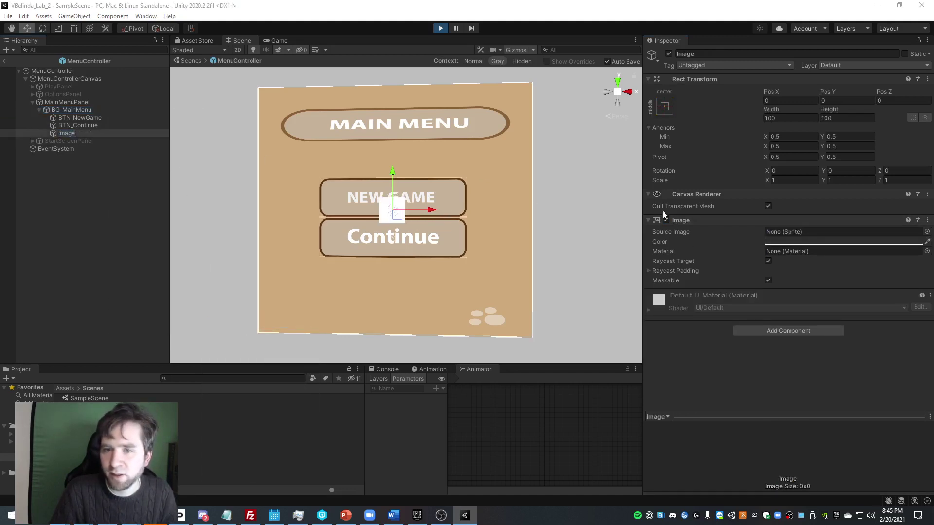
click(473, 162)
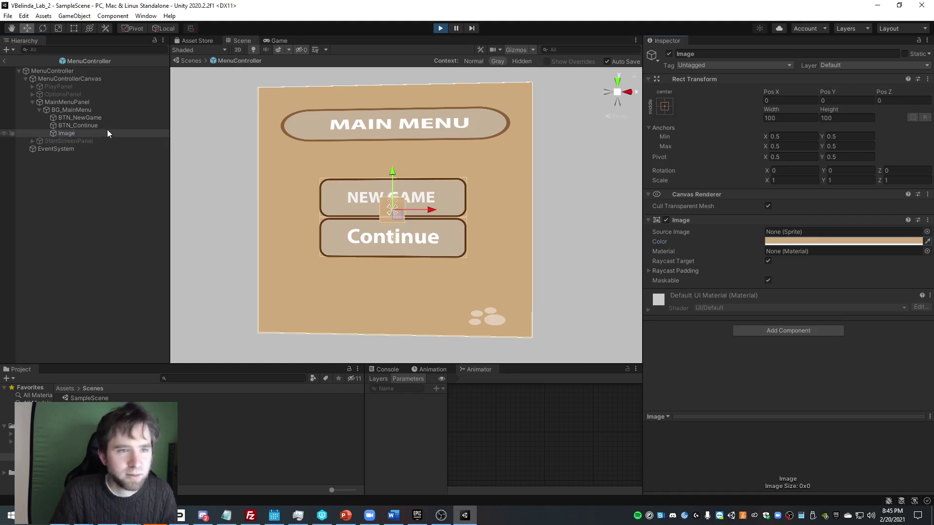
- Apply the full stretch anchor preset to the new Image, including pivot and position, and check that its offsets are zero
click(664, 106)
key(alt+shift)
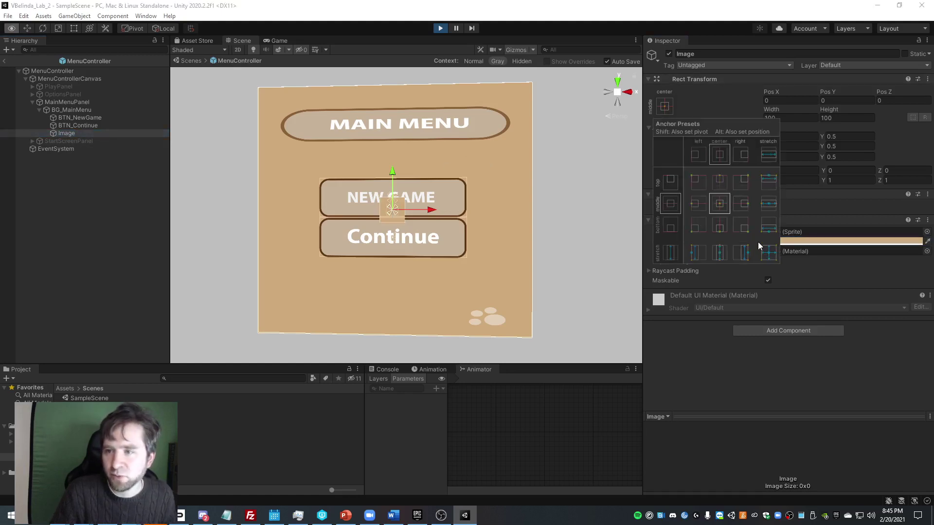
key(alt+shift)
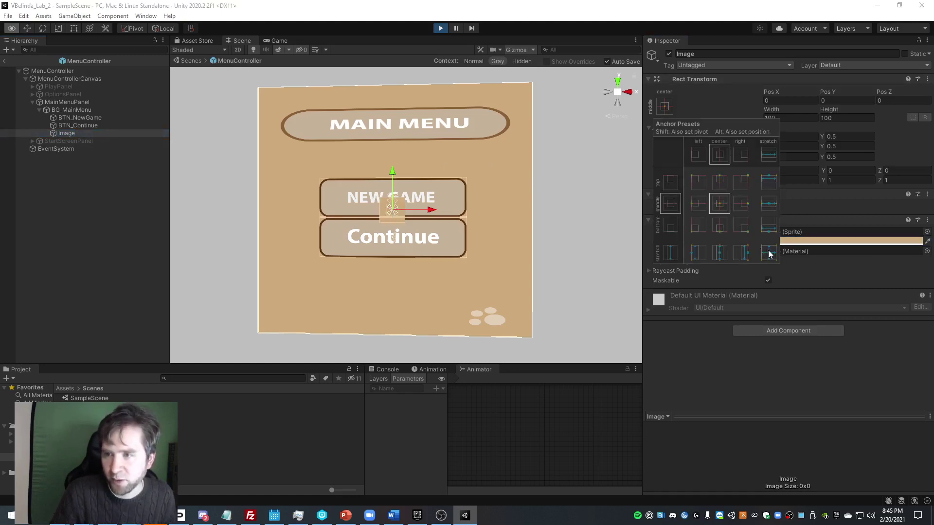
alt+shift+click(769, 254)
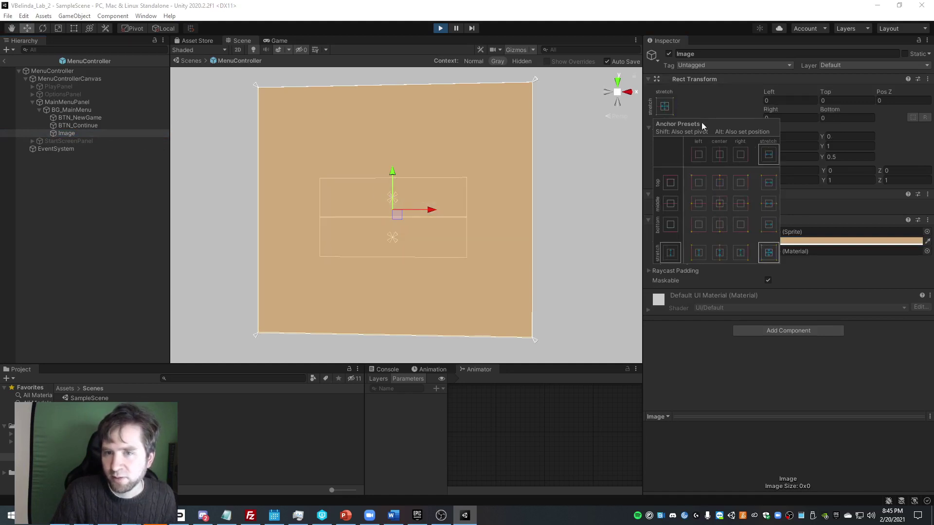
click(801, 101)
click(671, 110)
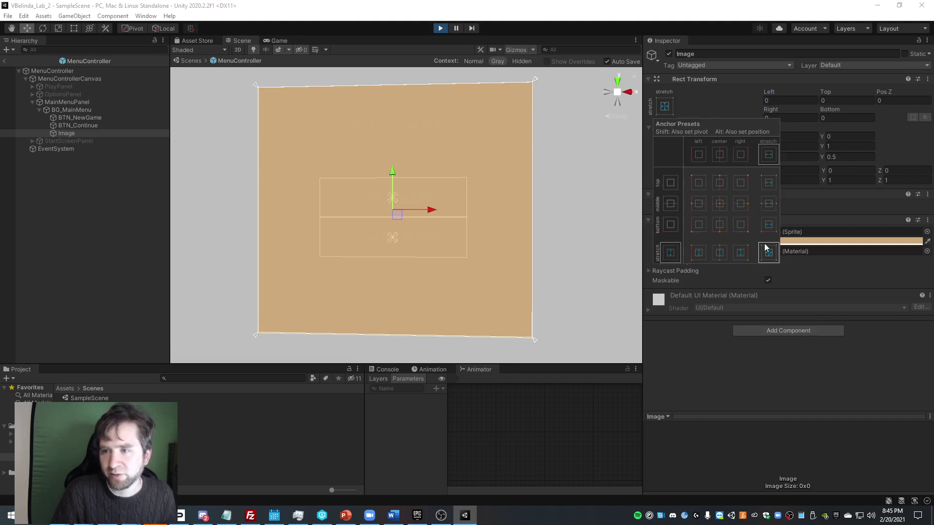
click(771, 100)
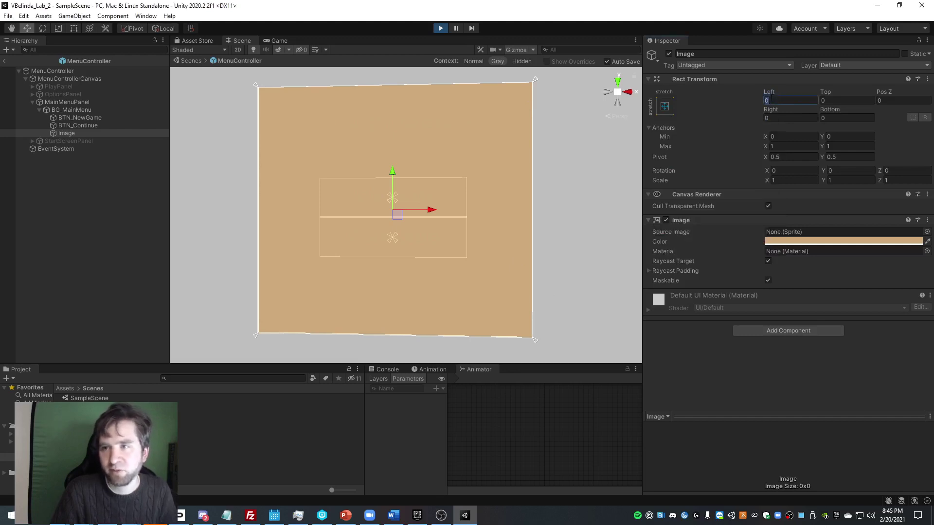
key(Tab)
key(Tab)
key(Tab)
key(Tab)
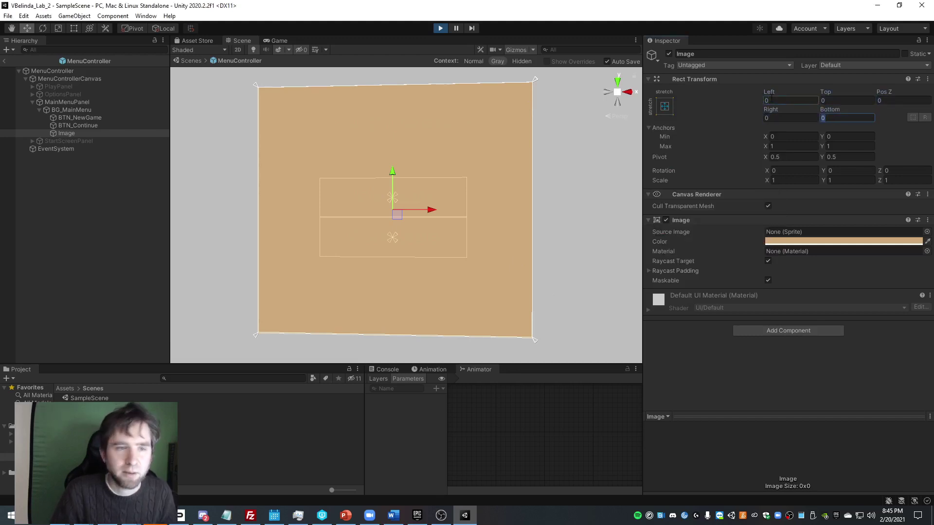
- Rename the new Image as BG and place it directly under MainMenuPanel, above BG_MainMenu in the hierarchy
drag(87, 133, 87, 116)
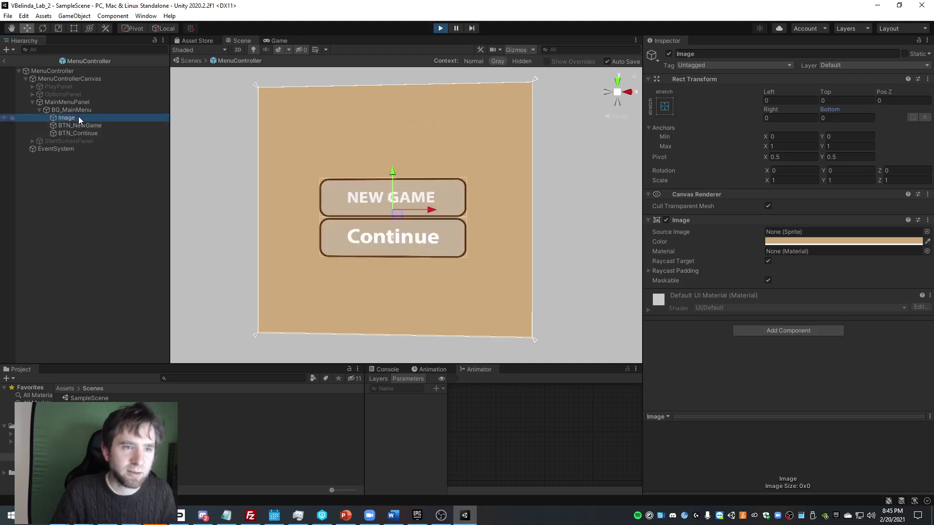
text(BG)
click(85, 109)
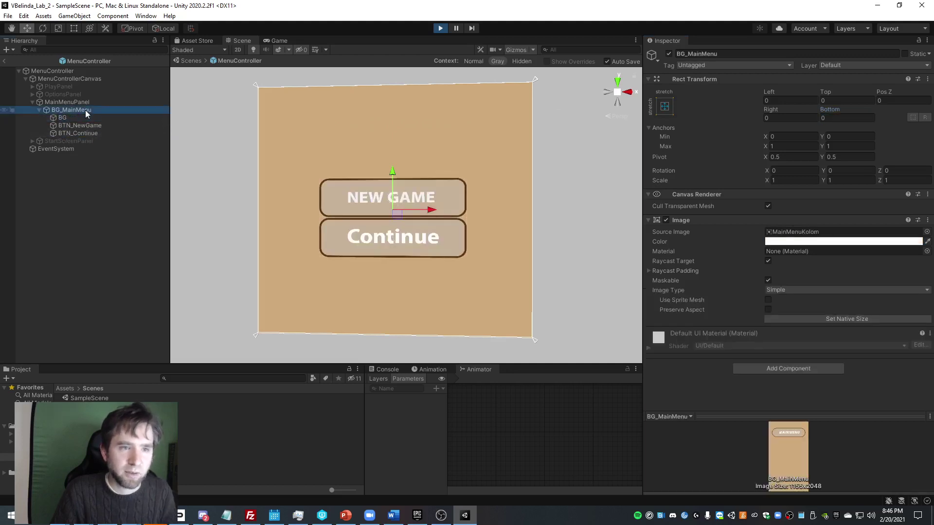
drag(71, 115, 77, 108)
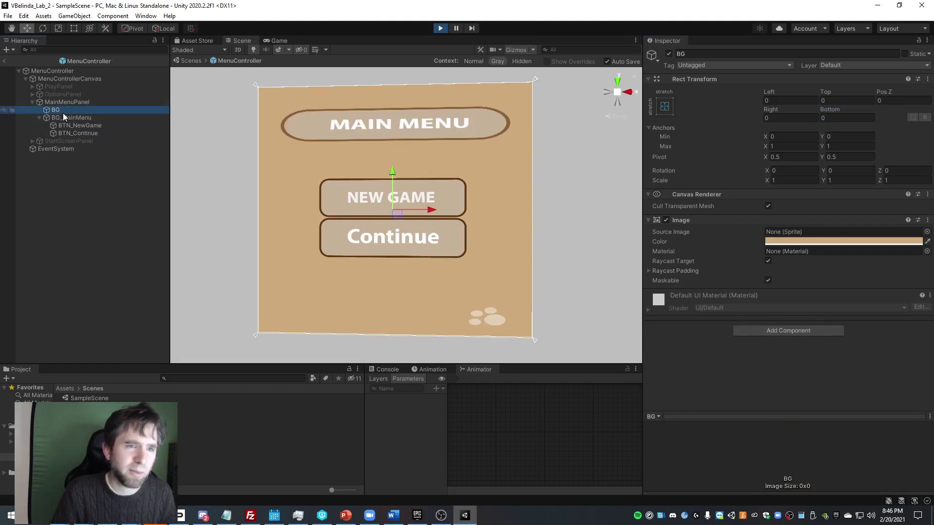
- Rename BG_MainMenu as FG_MainMenu
click(62, 112)
click(66, 118)
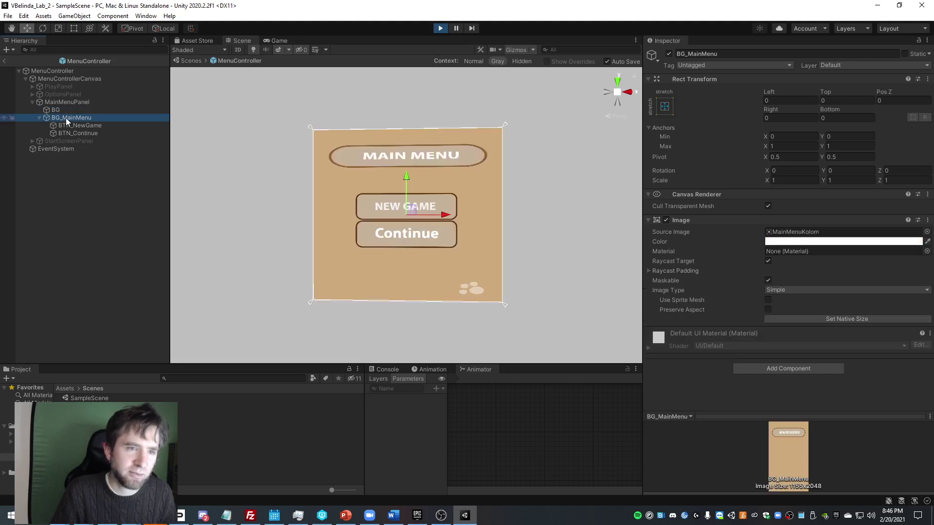
click(104, 119)
key(Home)
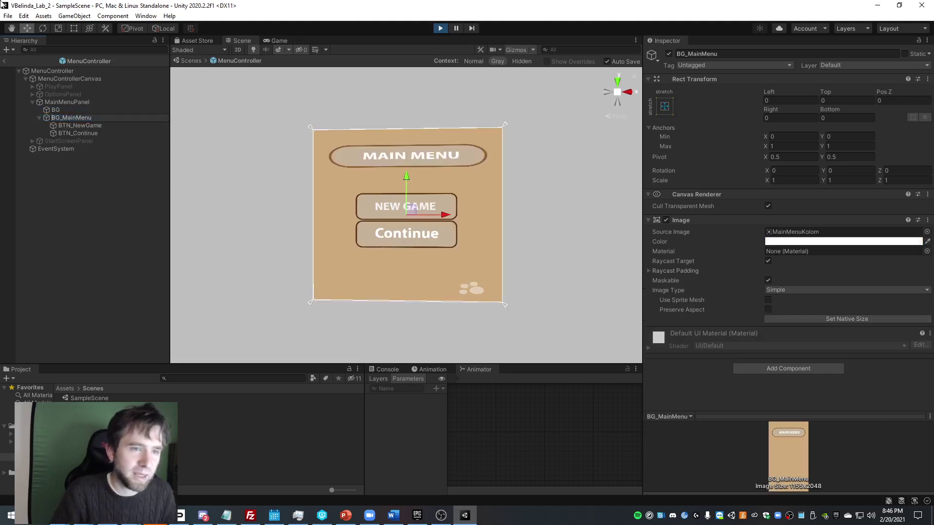
key(Delete)
key(Delete)
text(FG)
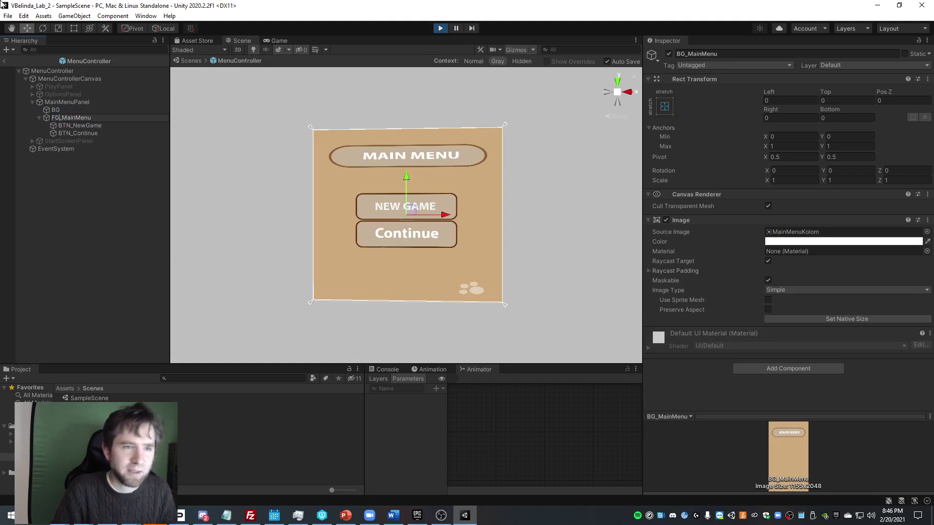
key(Return)
- Review FG_MainMenu, its New Game and Continue buttons, and the BG image in the hierarchy
key(Left)
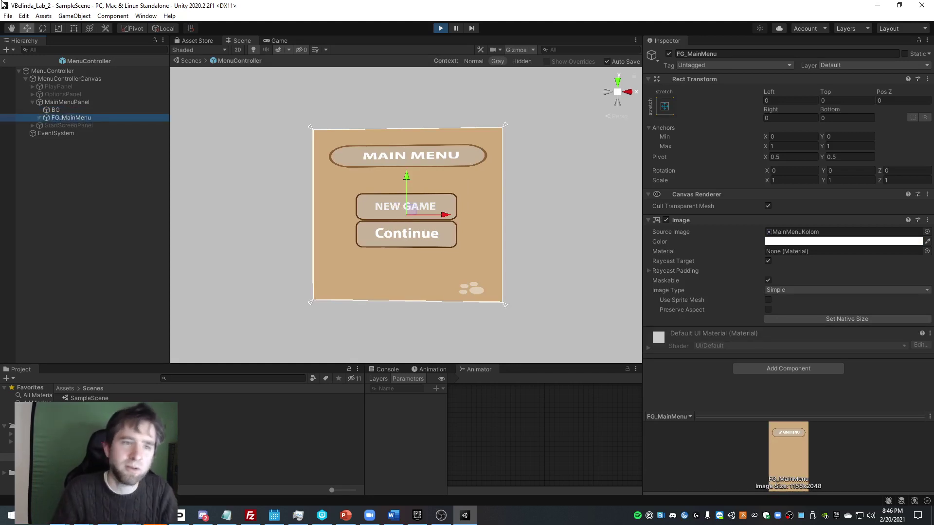
key(Right)
key(Down)
key(Down)
key(Up)
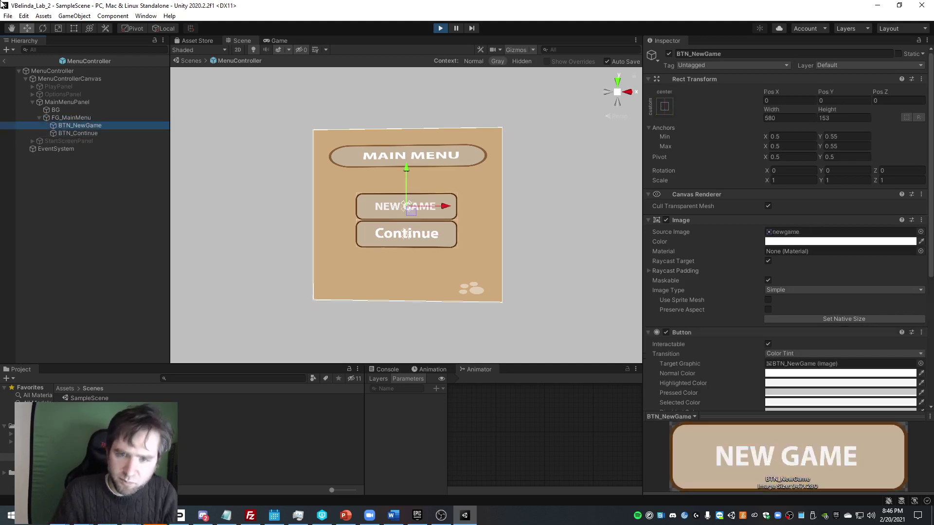
key(Down)
key(Up)
key(Up)
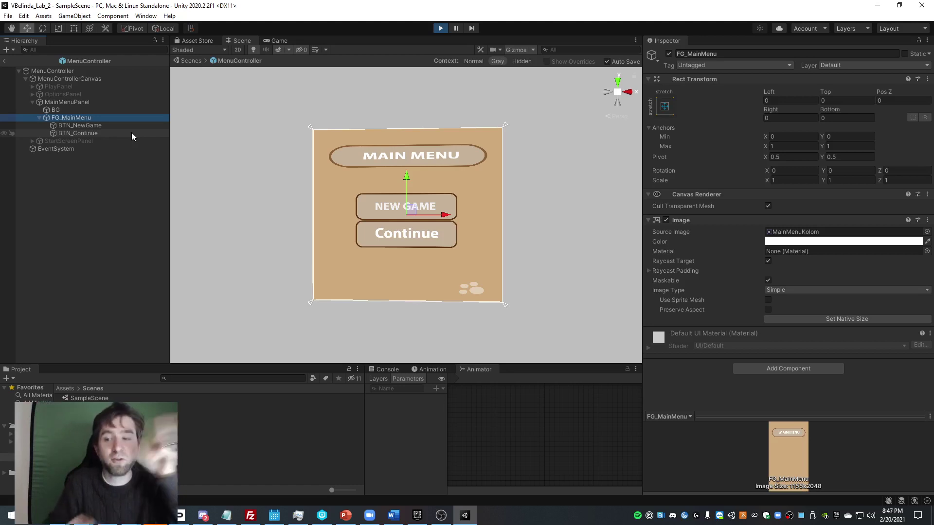
key(Up)
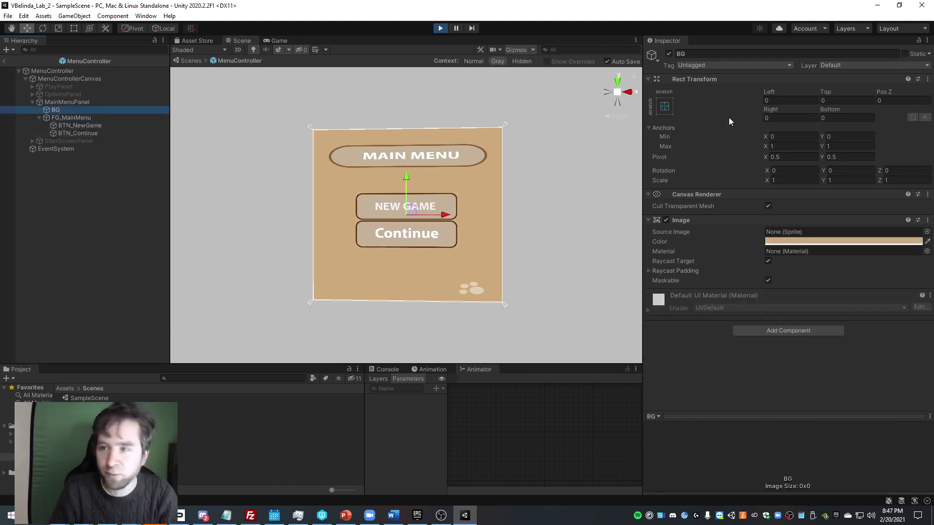
- Enable Preserve Aspect on FG_MainMenu's Image component
click(78, 133)
key(Up)
key(Up)
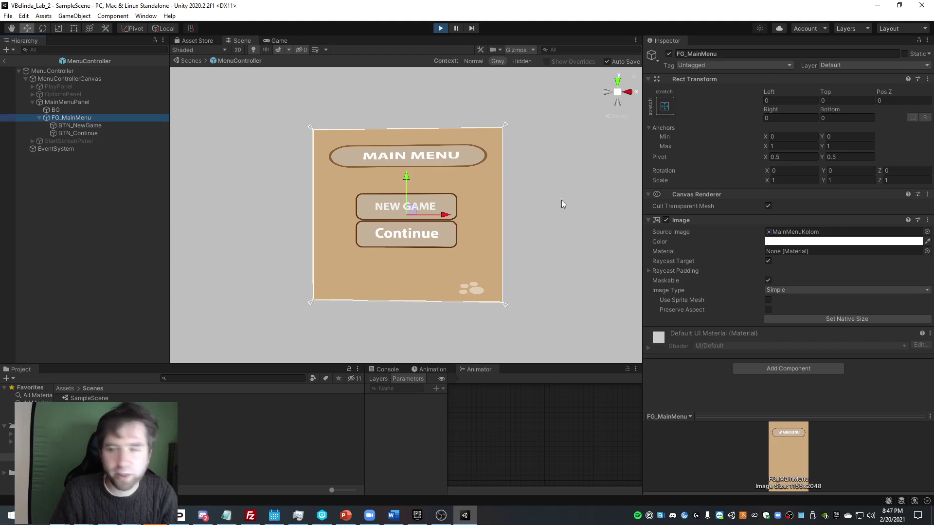
click(768, 309)
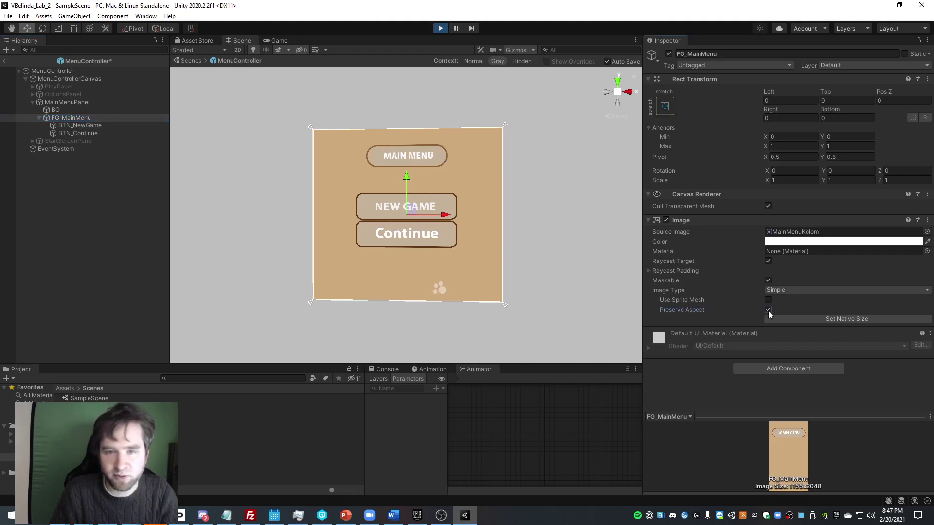
- Deactivate and reactivate the BG object to compare the main menu with and without the background fill
click(90, 110)
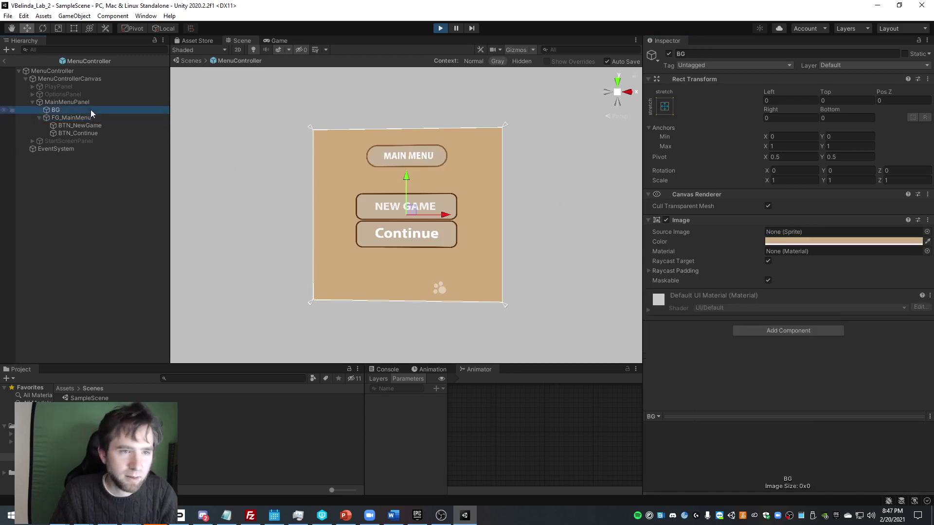
click(669, 54)
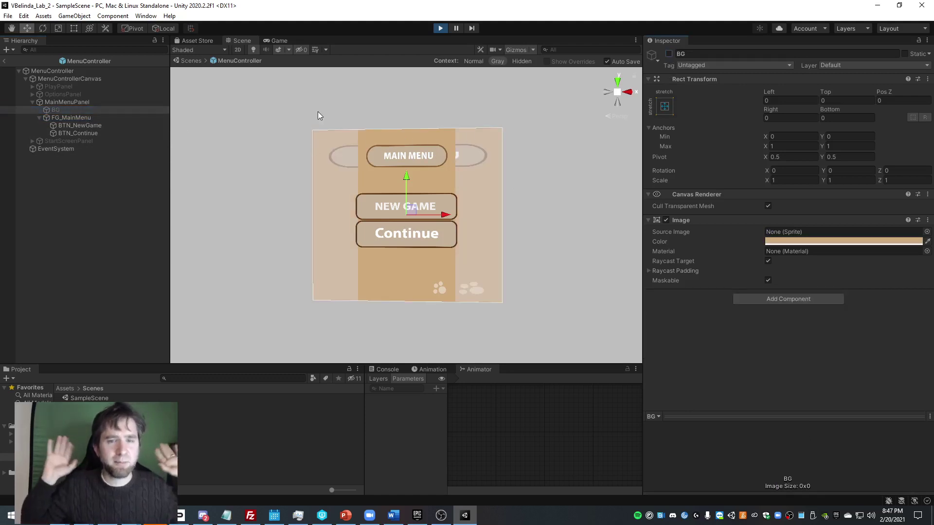
click(669, 54)
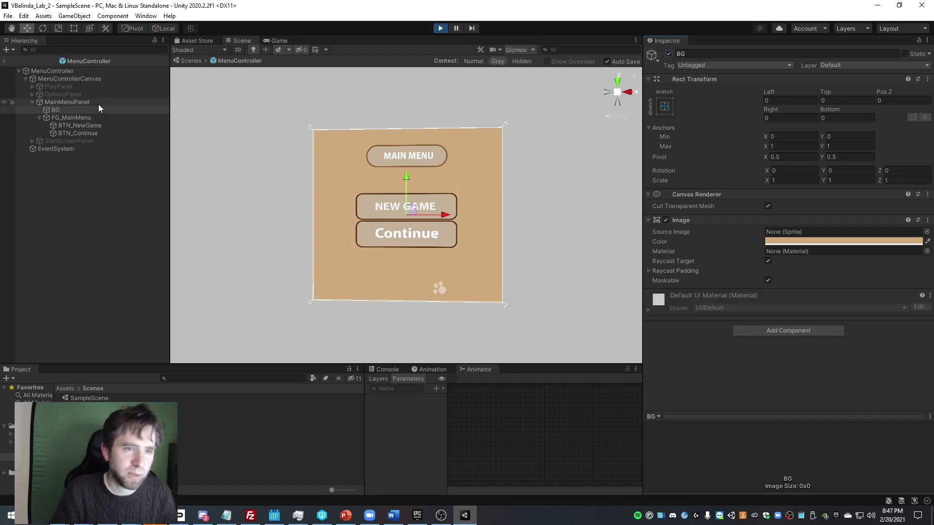
click(670, 54)
click(670, 54)
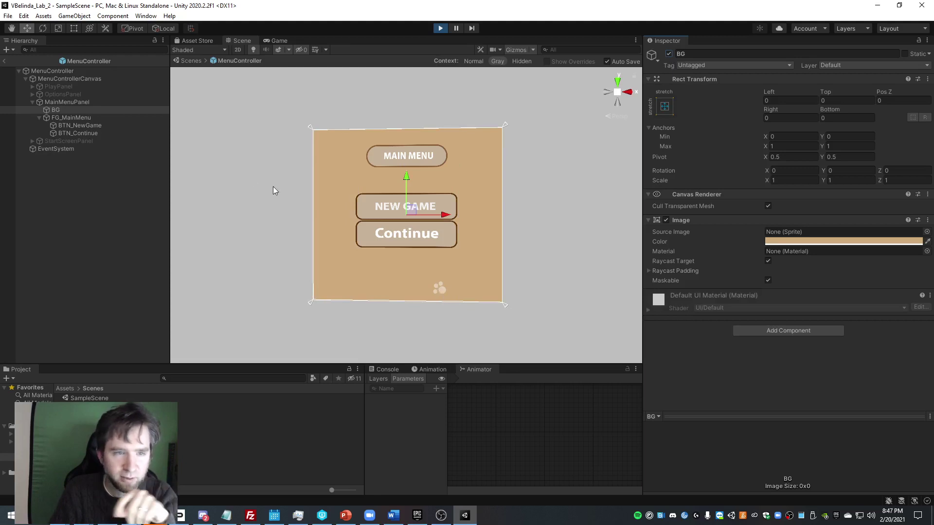
- Create an empty child object under FG_MainMenu and name it Layout_Buttons
click(82, 118)
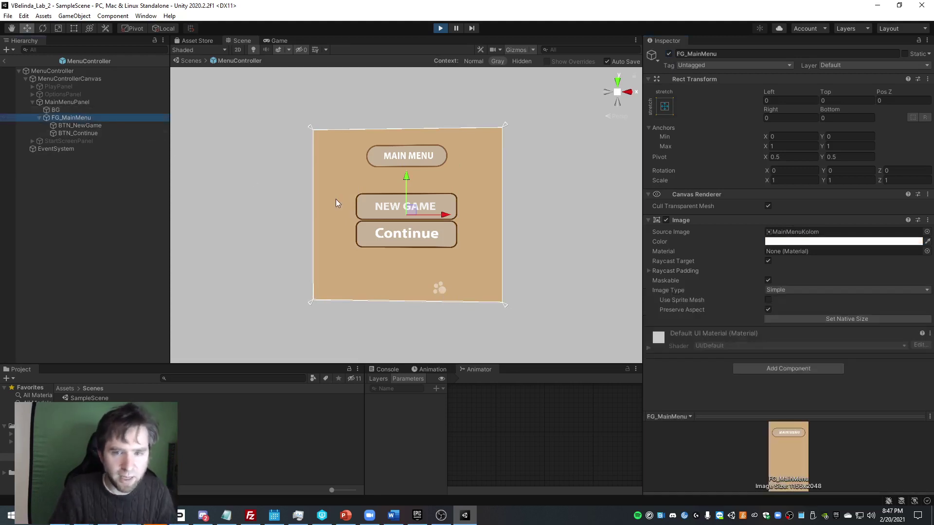
scroll(343, 204, up, 3)
right_click(64, 118)
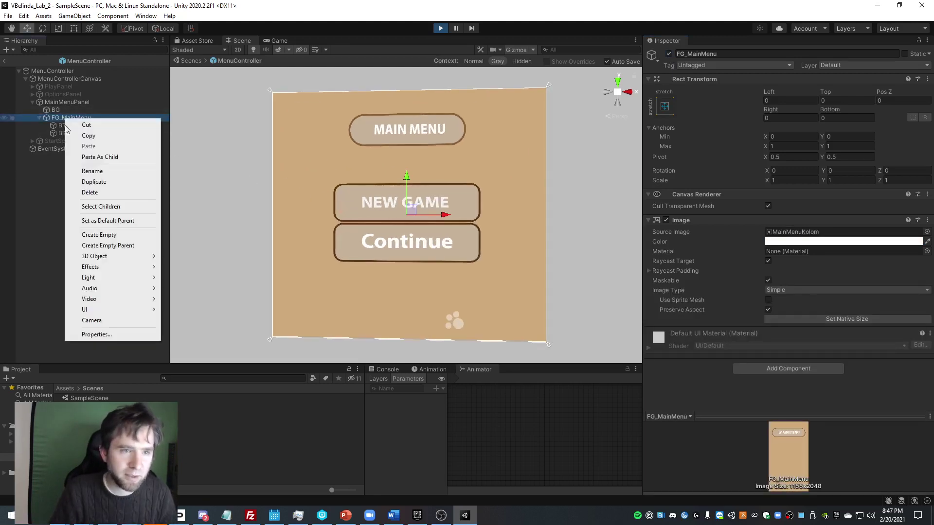
click(99, 235)
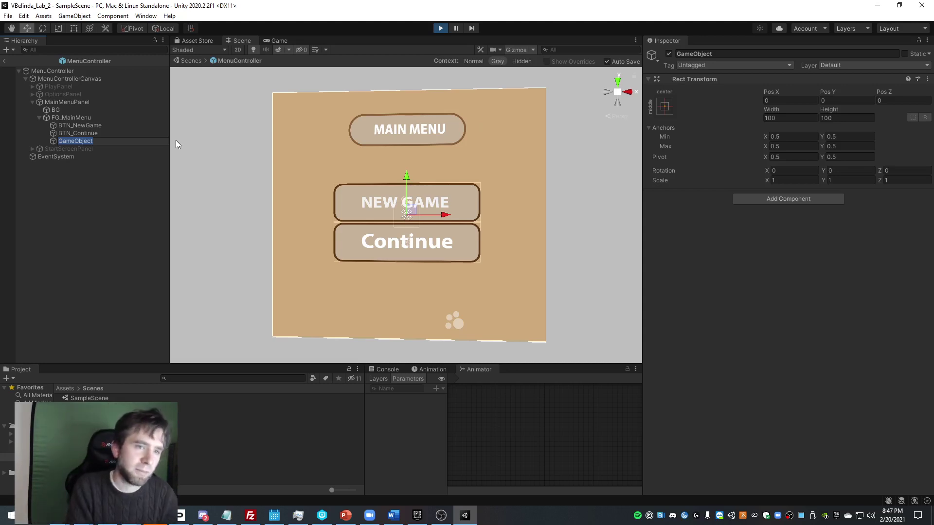
text(Layo)
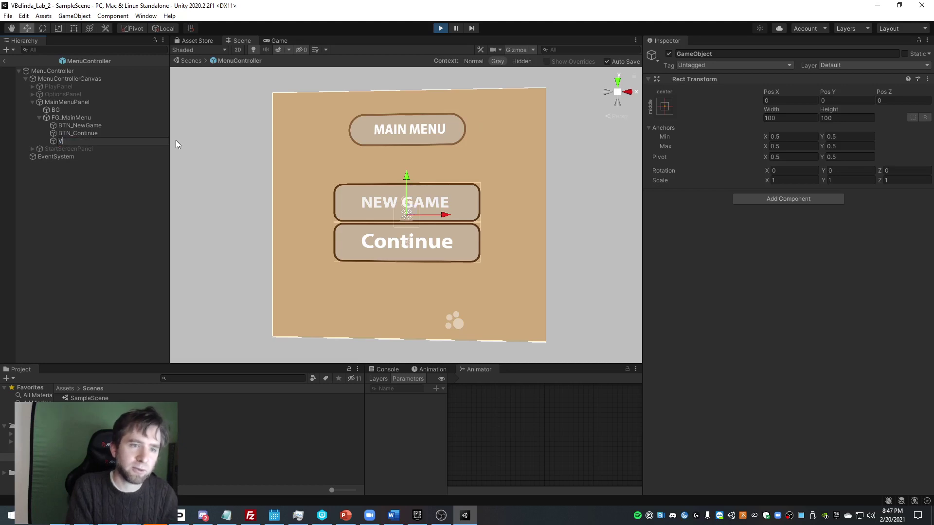
text(ut_Buttons)
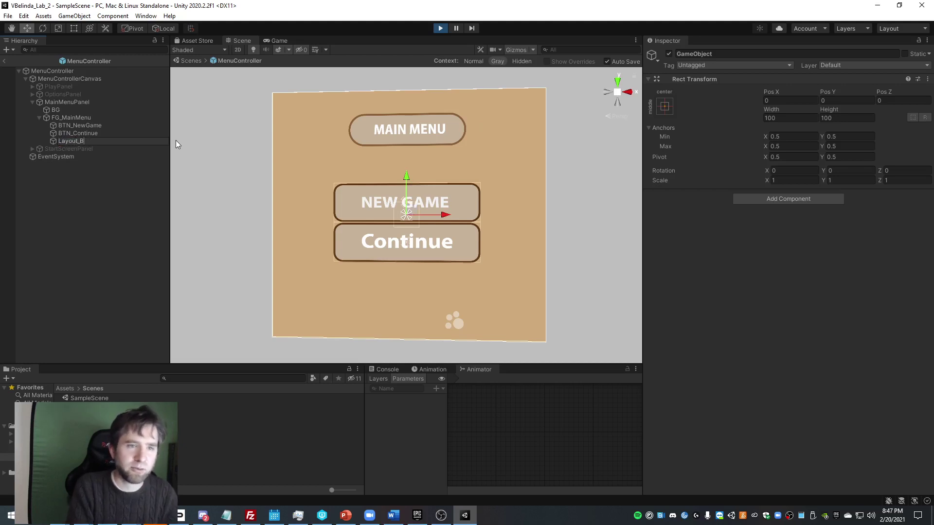
key(Return)
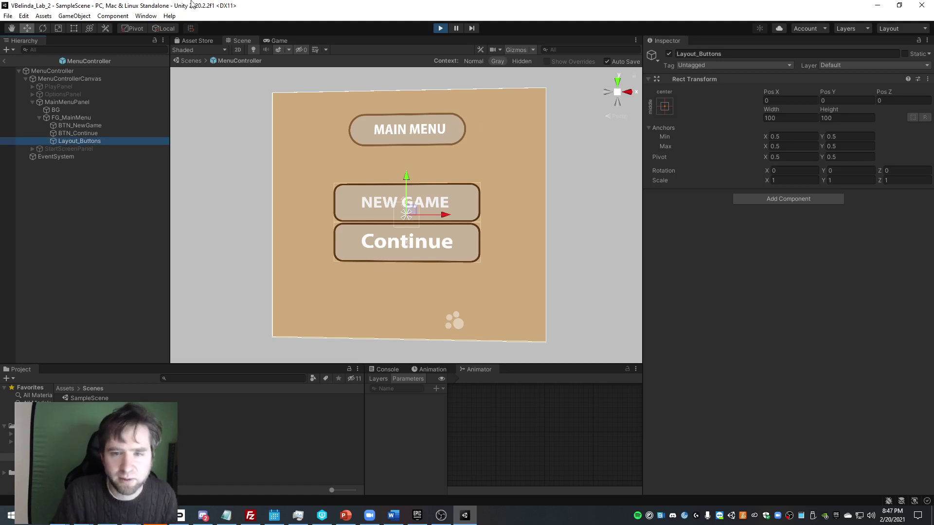
- Set the horizontal anchors of Layout_Buttons to a minimum X of 0.2 and a maximum X of 0.8
key(t)
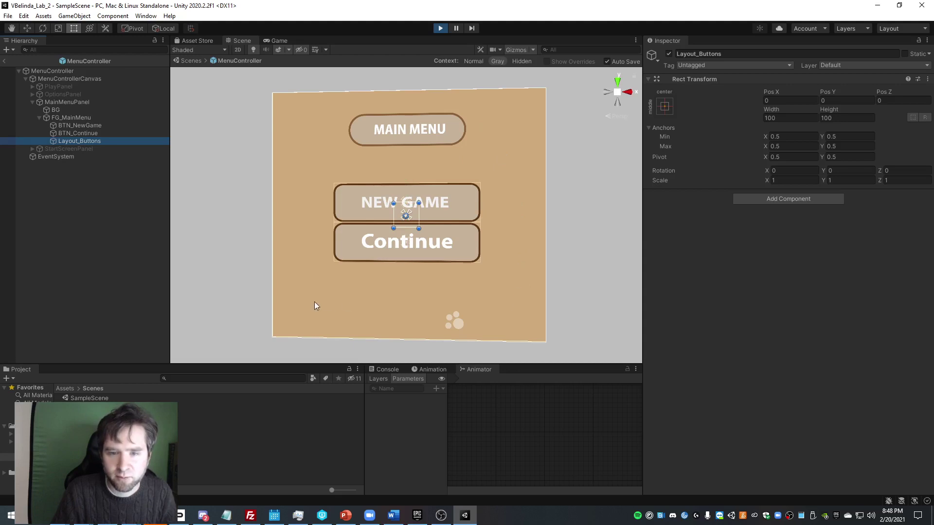
click(806, 132)
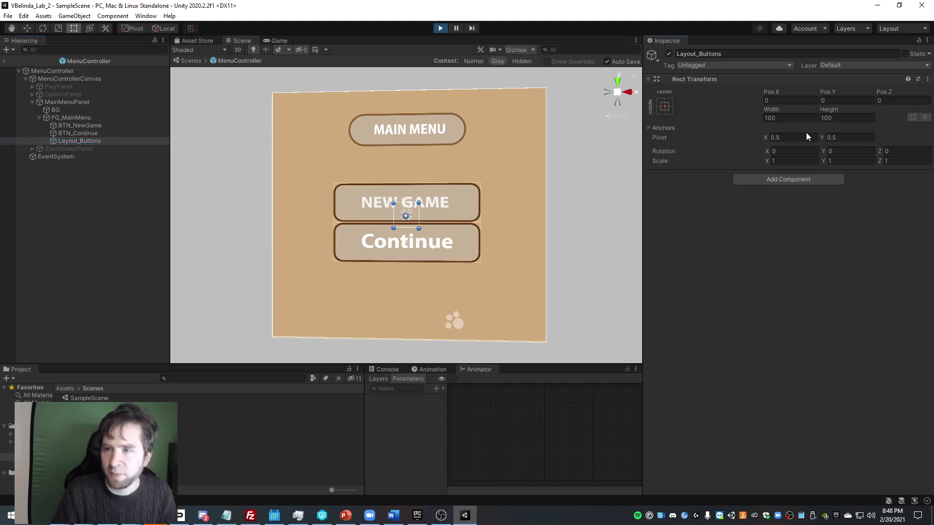
click(648, 127)
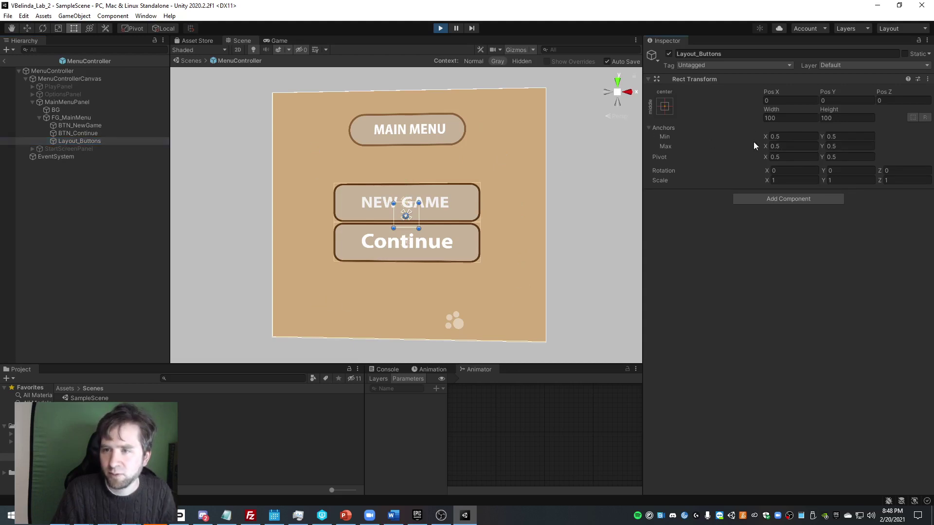
click(781, 136)
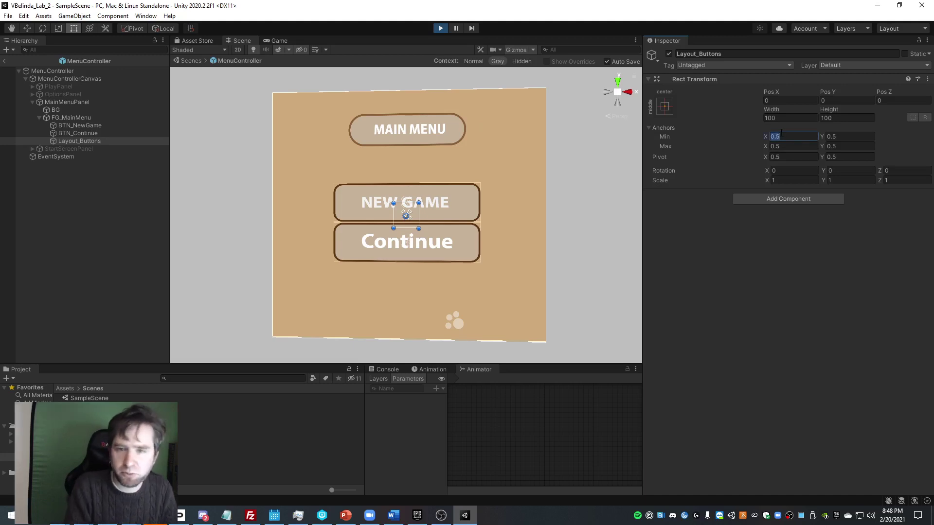
text(0.2)
key(Tab)
key(Tab)
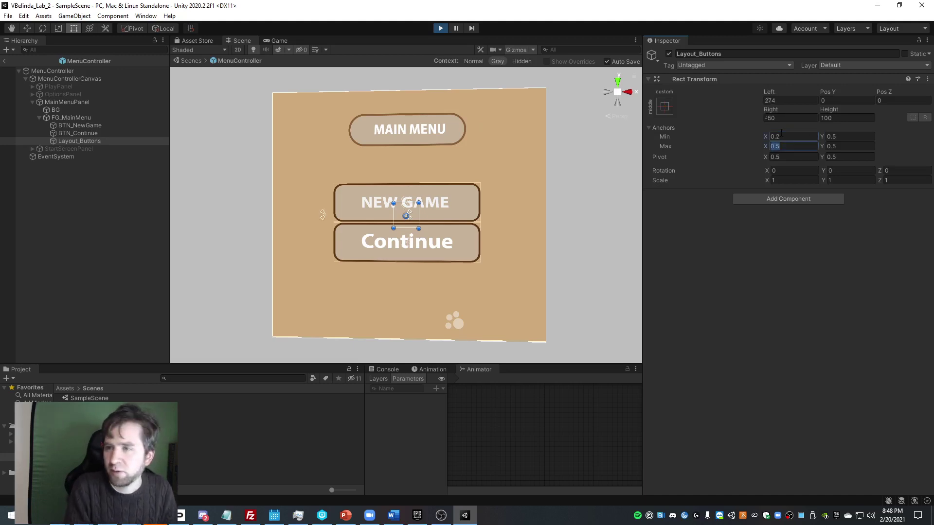
key(BackSpace)
text(.9)
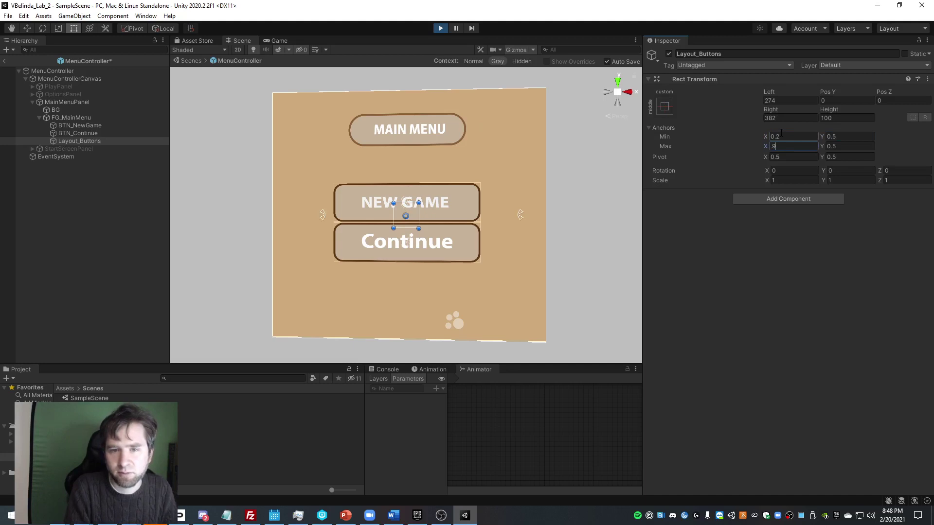
key(BackSpace)
text(8)
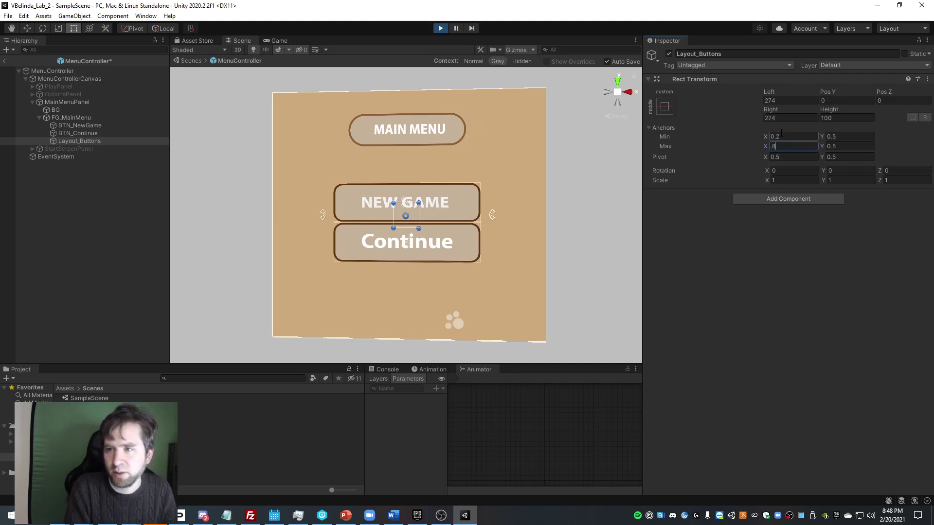
- Set the vertical anchors of Layout_Buttons to a minimum Y of 0.2 and a maximum Y of 0.7
key(shift+Tab)
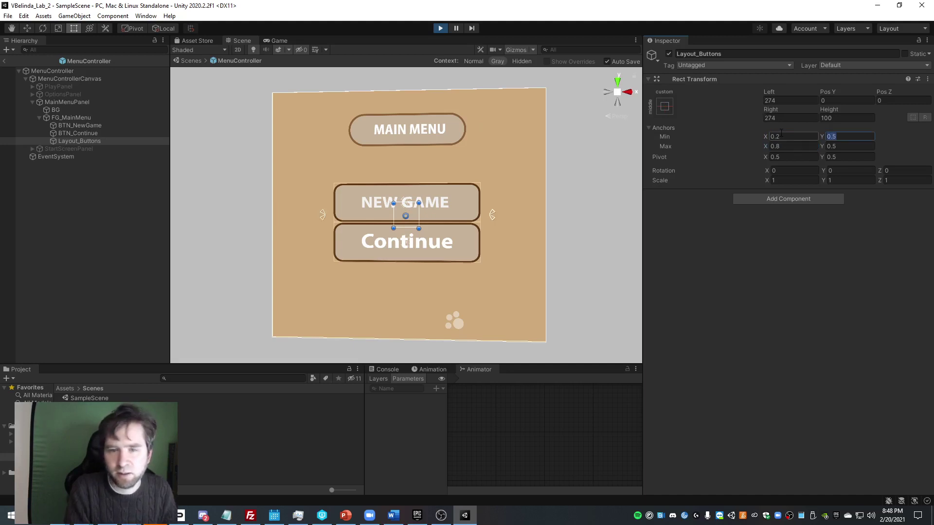
text(.1)
key(BackSpace)
text(2)
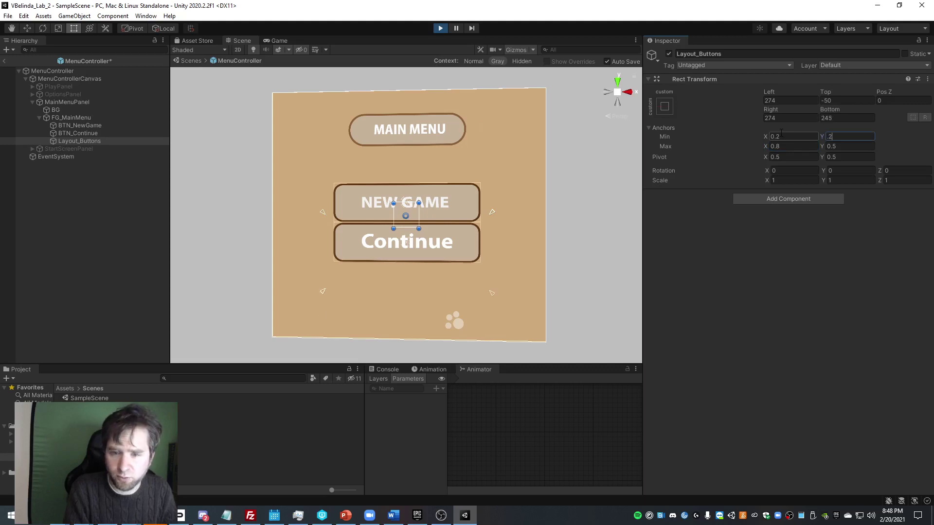
key(Tab)
key(Tab)
key(BackSpace)
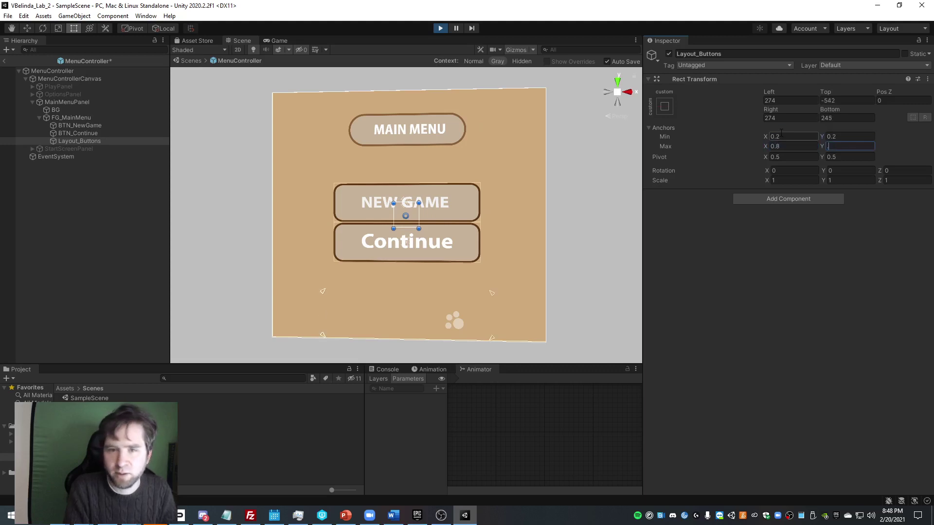
text(.7)
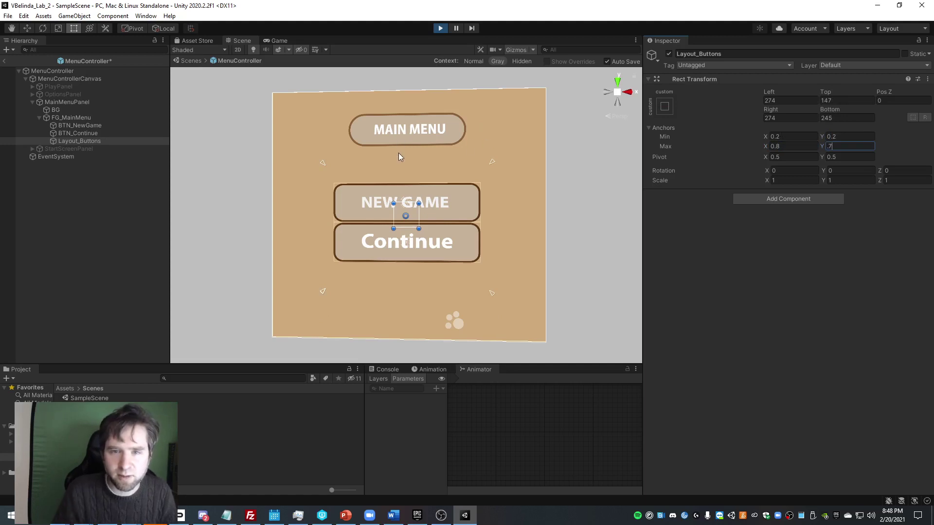
- Set the Left, Top, Right and Bottom offsets of Layout_Buttons to 0 so its rectangle fills the anchors
click(778, 100)
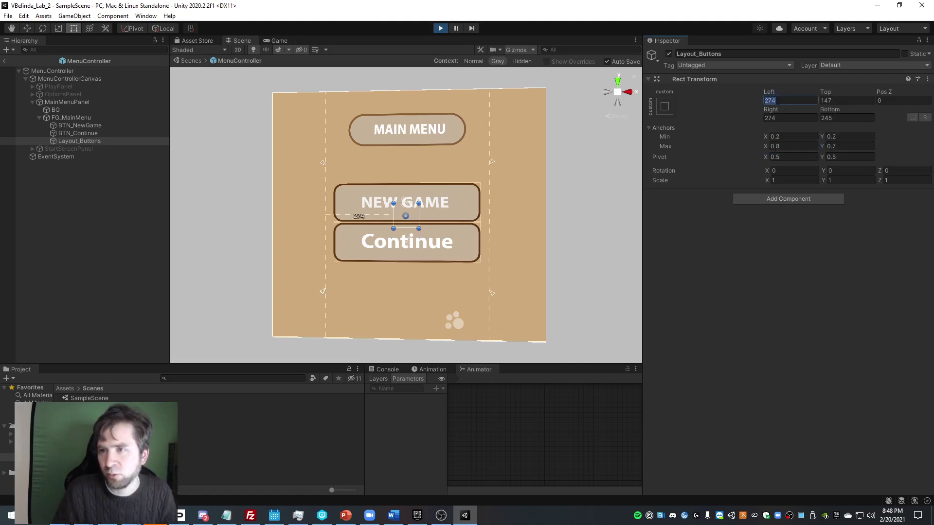
text(0)
key(Tab)
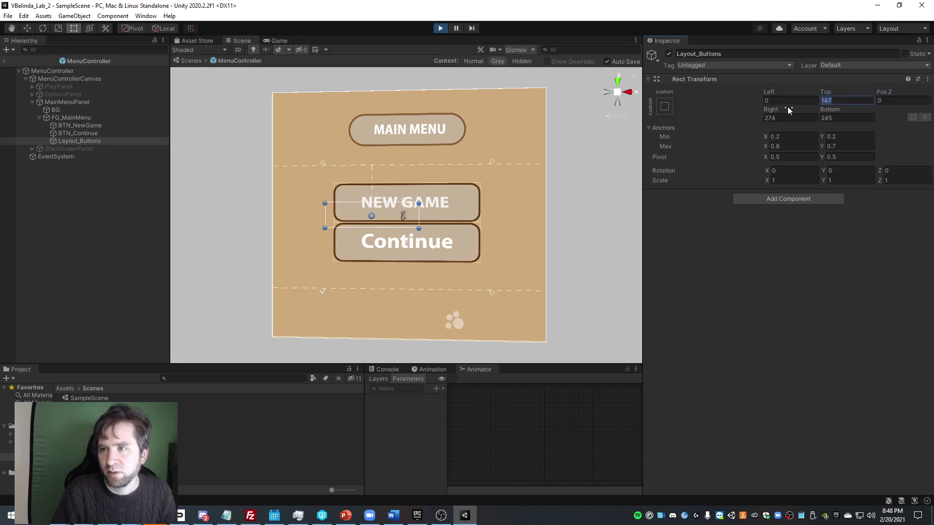
text(0)
key(Tab)
key(Tab)
text(0)
key(Tab)
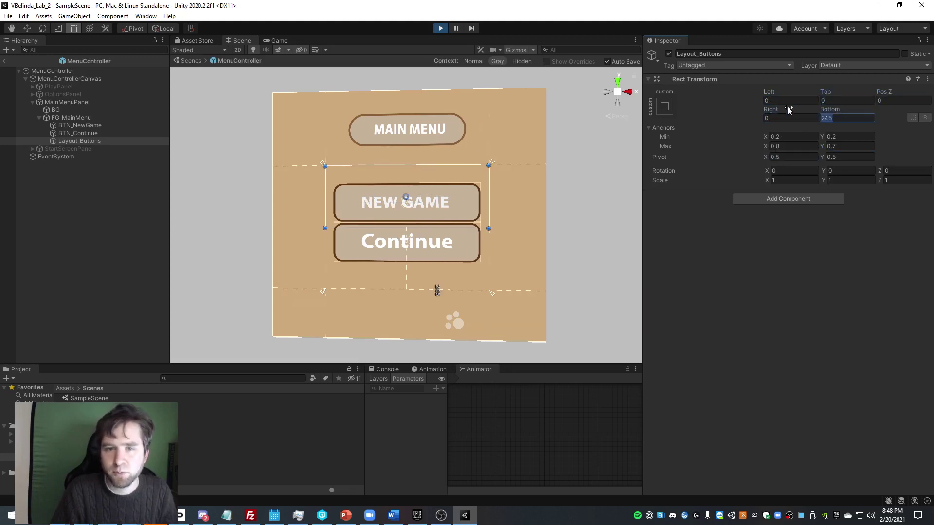
text(0)
key(Return)
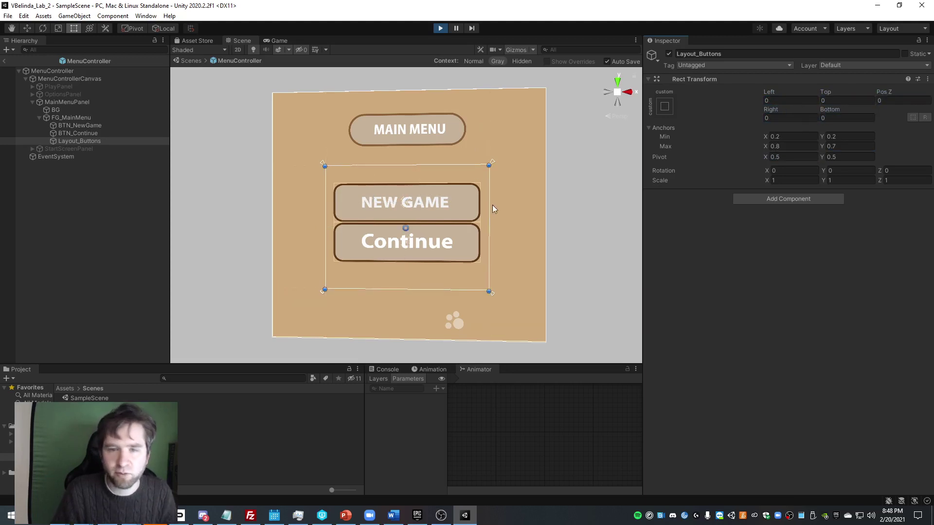
- Make BTN_NewGame and BTN_Continue children of Layout_Buttons
click(77, 123)
ctrl+click(77, 132)
drag(84, 127, 85, 140)
- Add a Vertical Layout Group component to Layout_Buttons
click(89, 125)
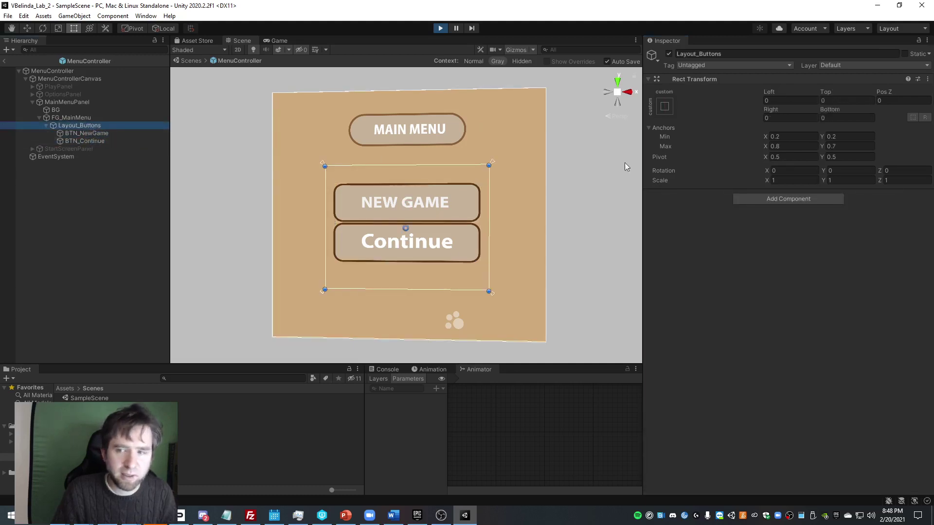
click(760, 198)
text(vert)
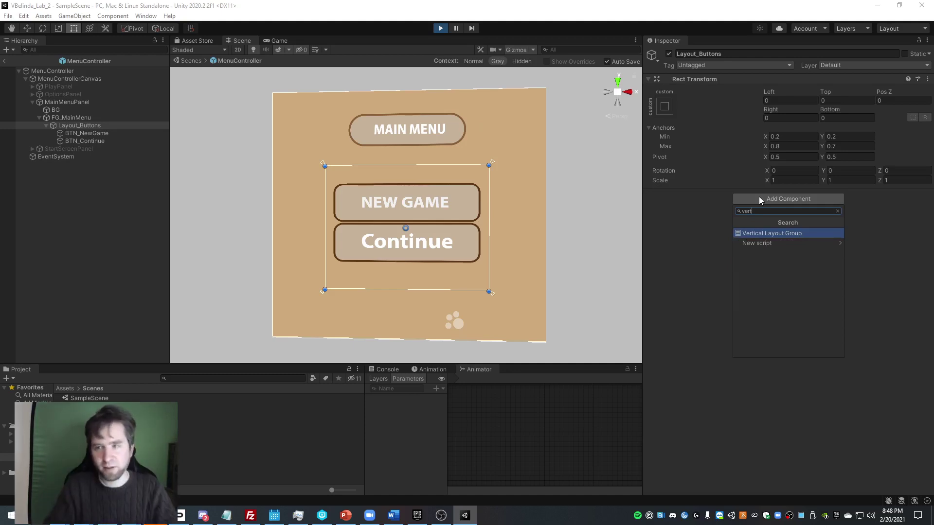
key(Return)
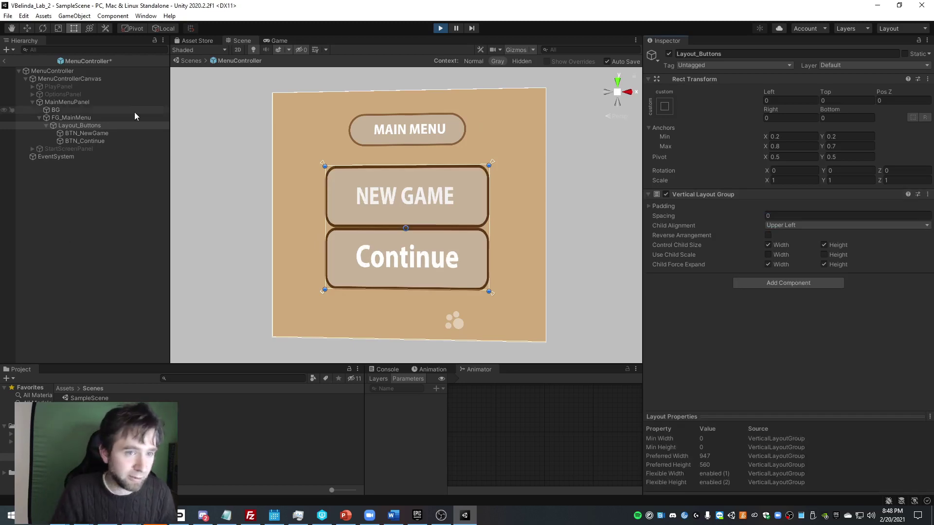
- Enable Preserve Aspect on the Image components of BTN_NewGame and BTN_Continue together
click(127, 133)
shift+click(121, 142)
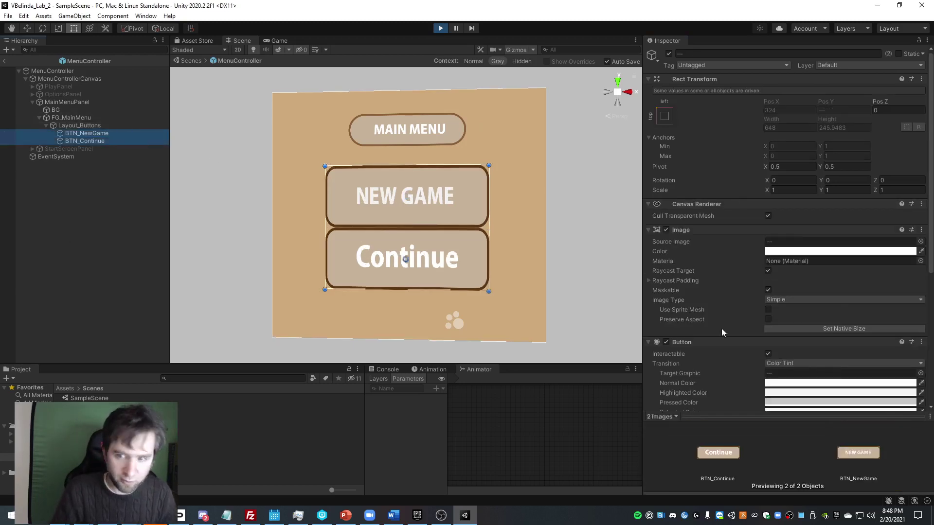
scroll(710, 345, down, 5)
scroll(703, 350, up, 5)
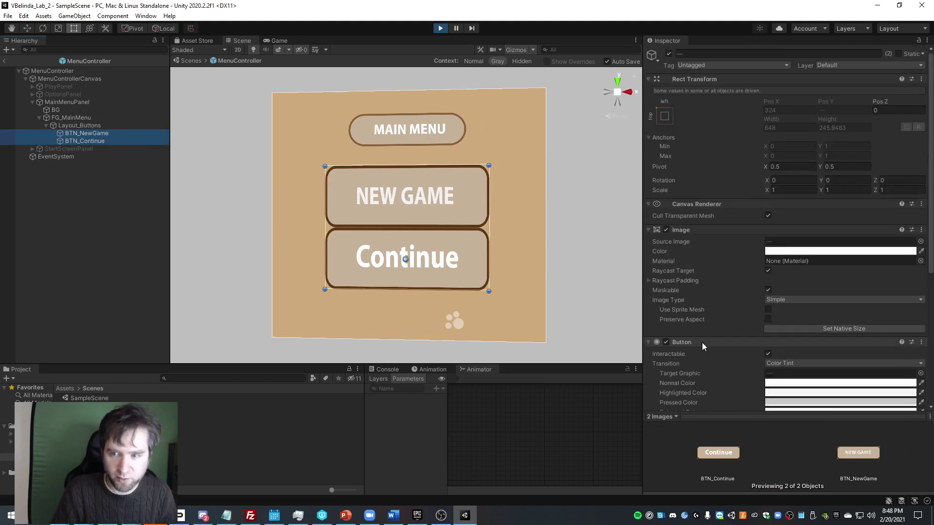
click(767, 320)
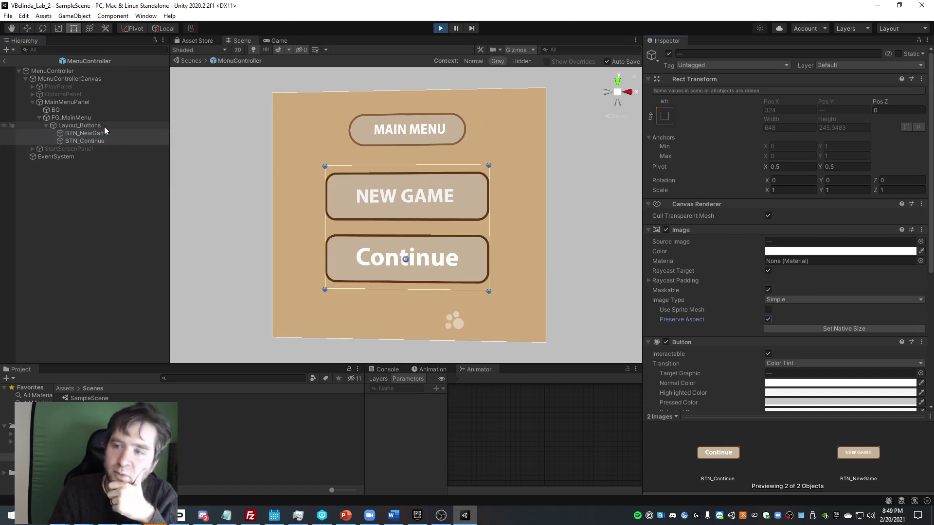
- Collapse the Canvas Renderer, Image and Button components of the two selected buttons
click(704, 205)
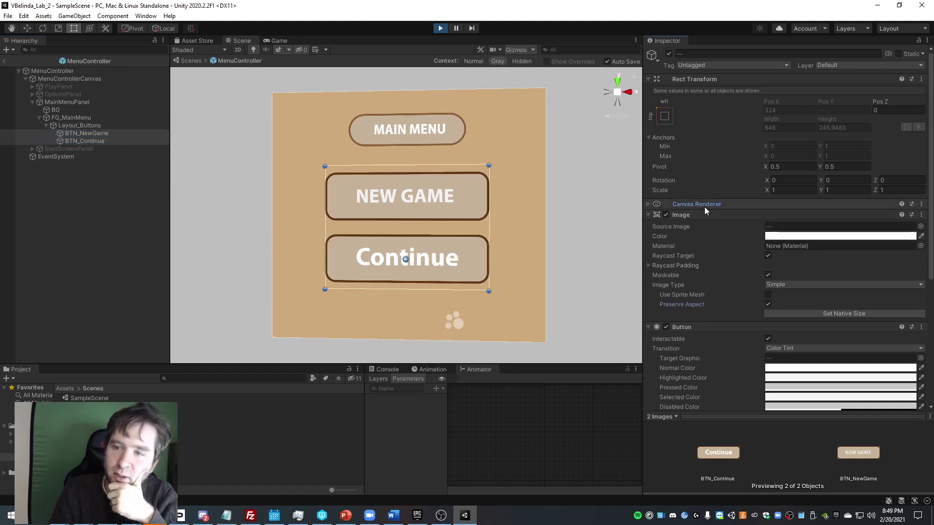
click(701, 213)
click(687, 227)
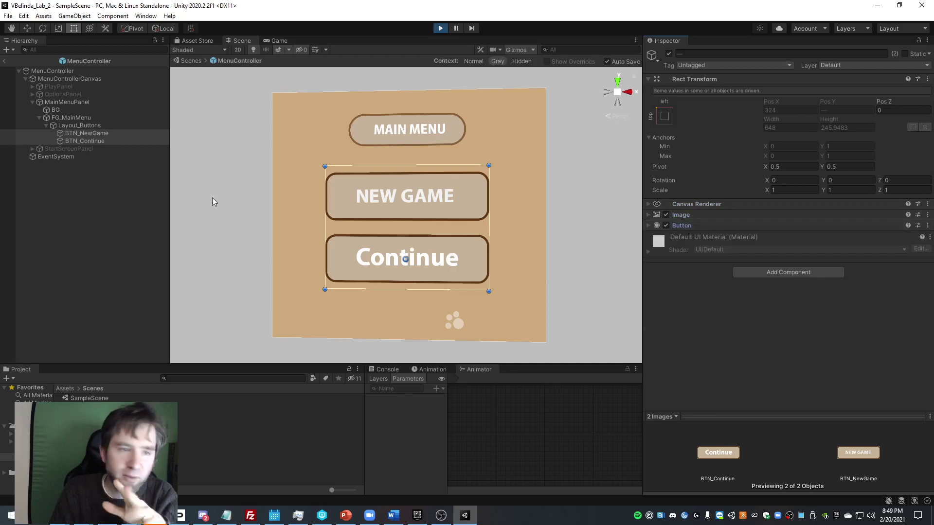
- Select BTN_NewGame and narrow the Game view to check how the running menu scales, returning to the Scene view
click(123, 133)
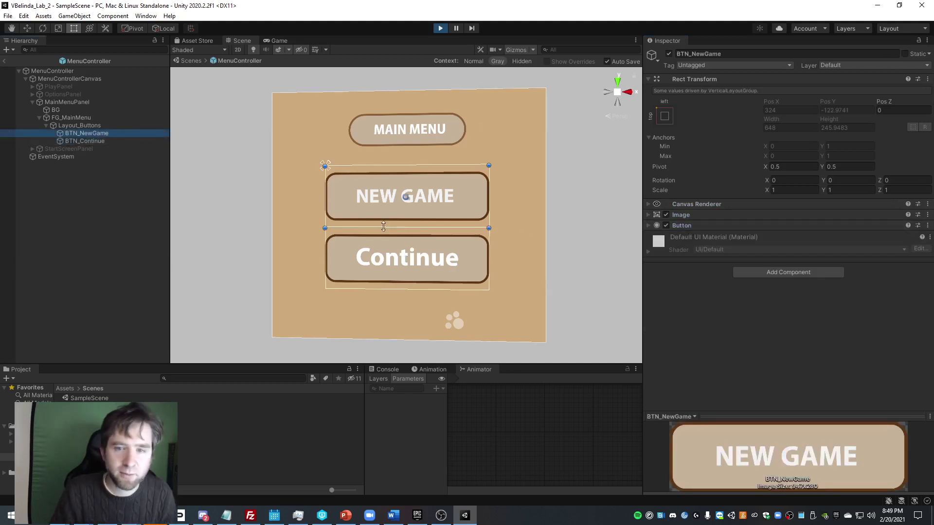
drag(634, 195, 548, 199)
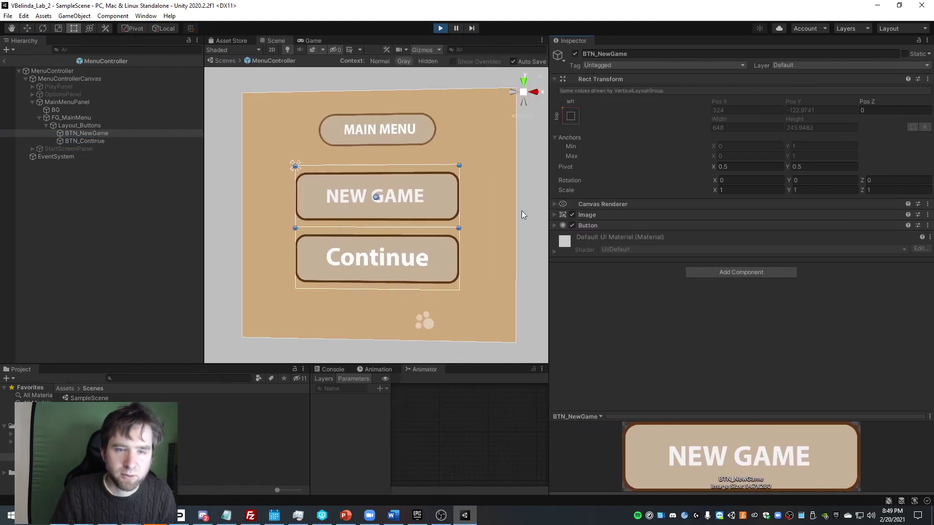
click(310, 41)
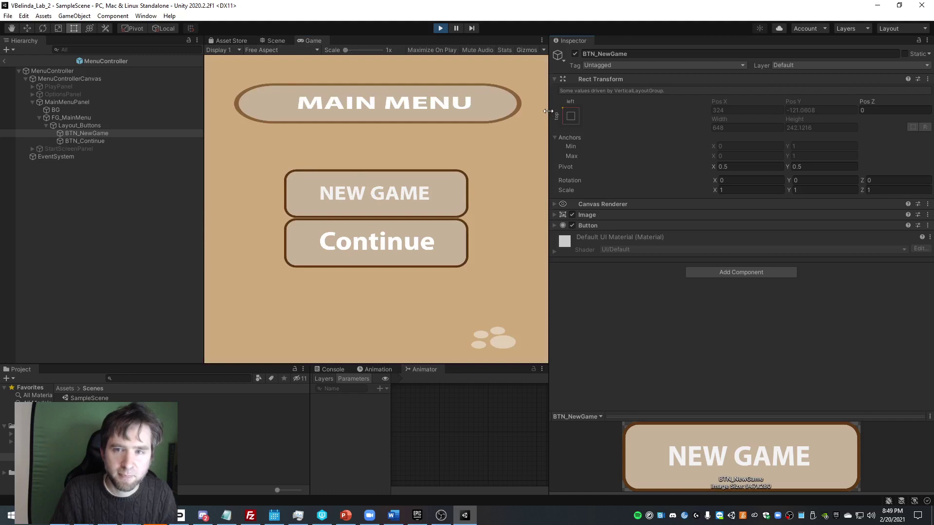
drag(548, 112, 402, 134)
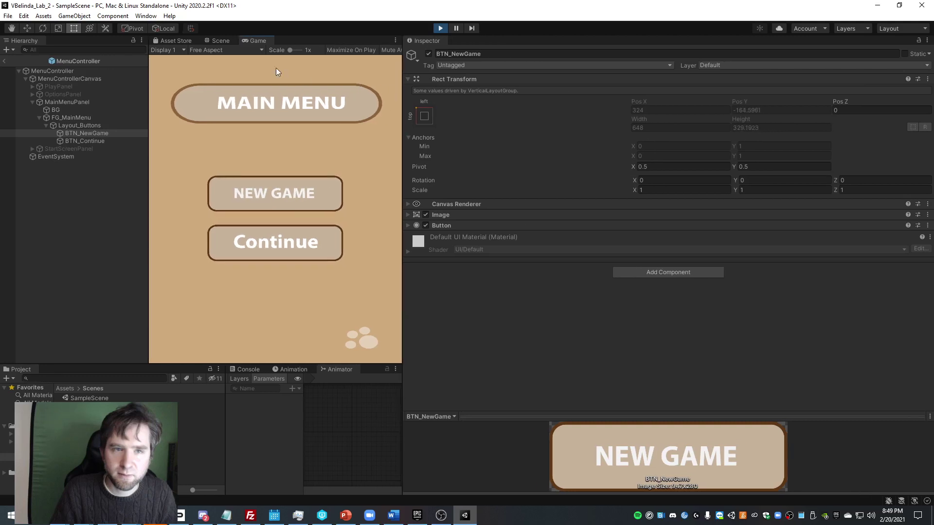
click(226, 41)
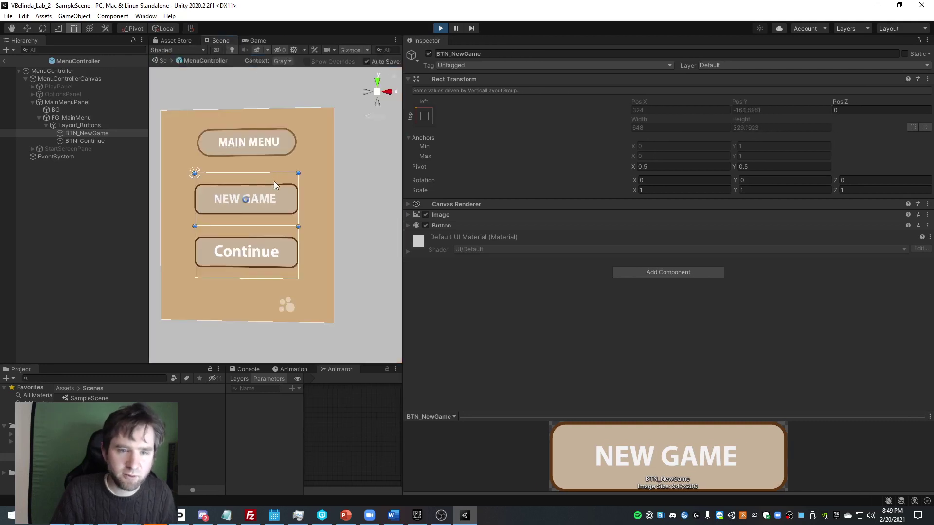
- Restart Play mode, examine the main menu's scaling in an even narrower Game view, and stop playing
click(440, 28)
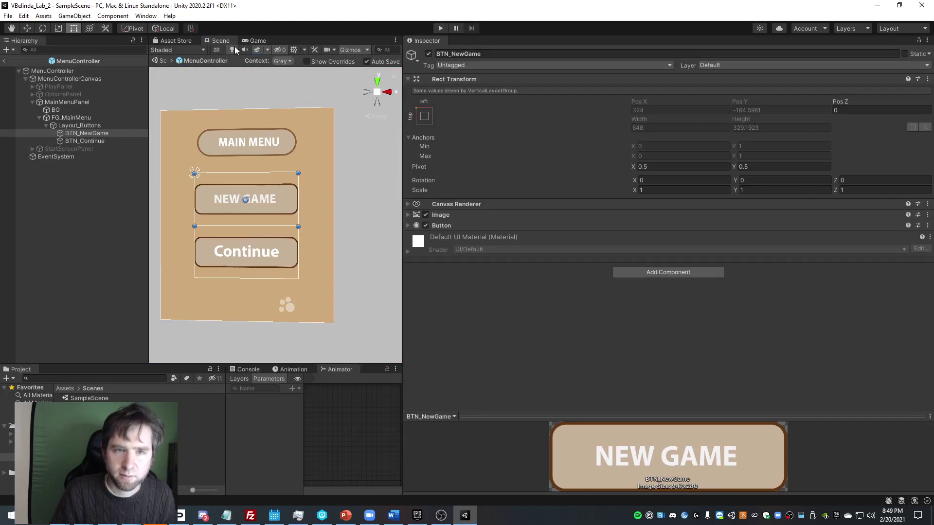
click(441, 27)
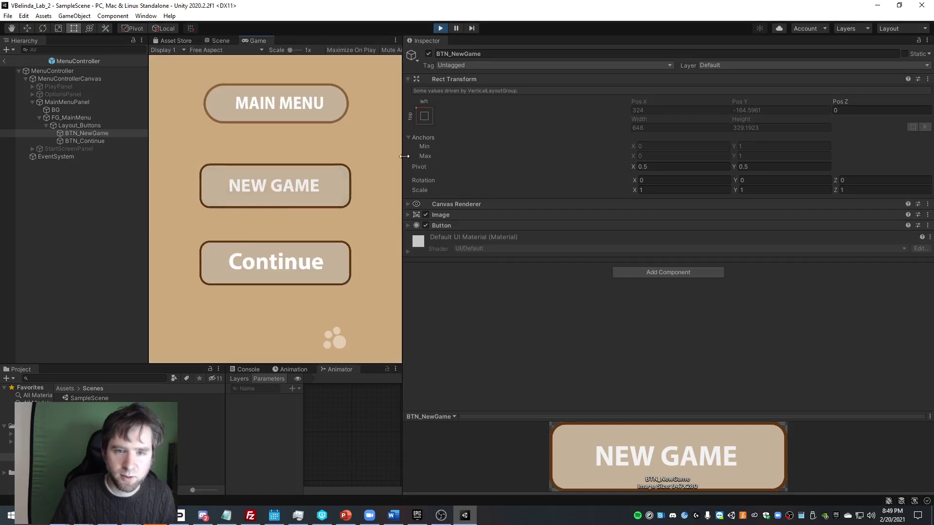
drag(402, 156, 331, 222)
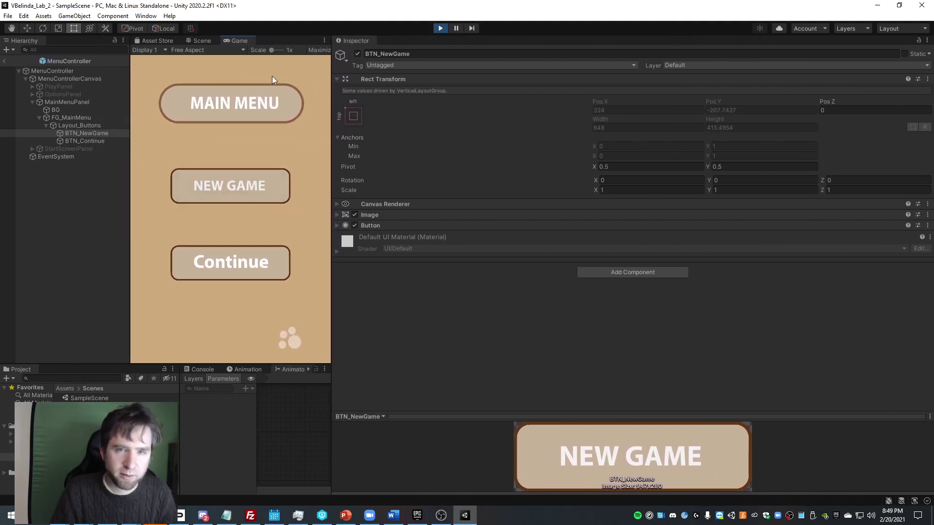
click(439, 29)
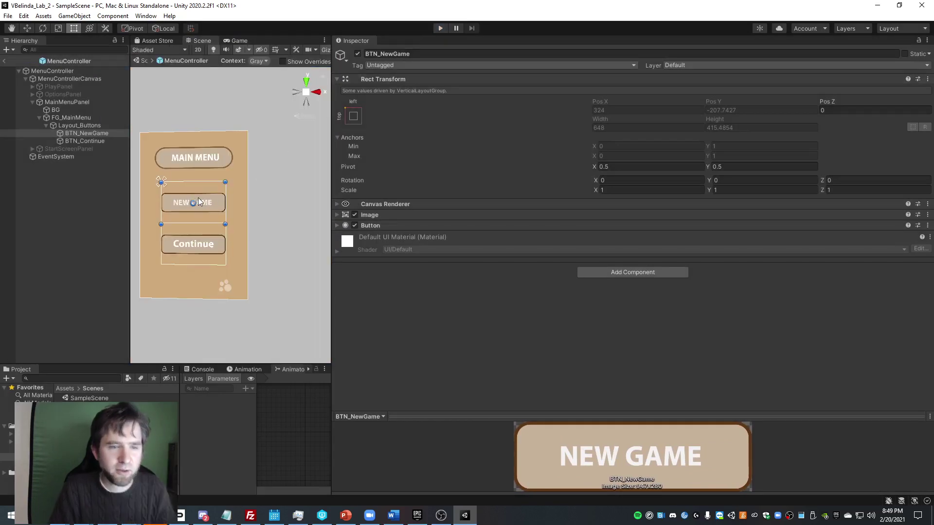
- Set the Child Alignment of Layout_Buttons' Vertical Layout Group to Upper Center and disable Child Force Expand for Height
click(79, 125)
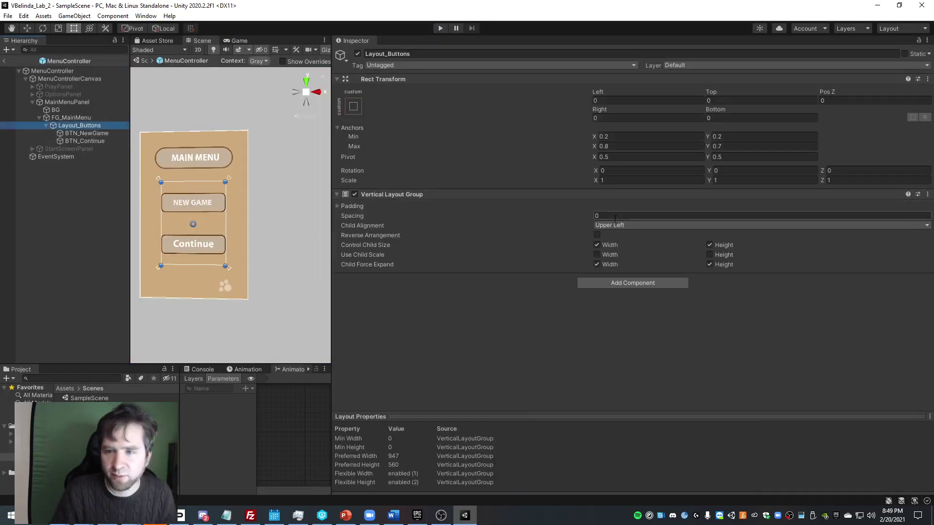
click(620, 225)
click(627, 247)
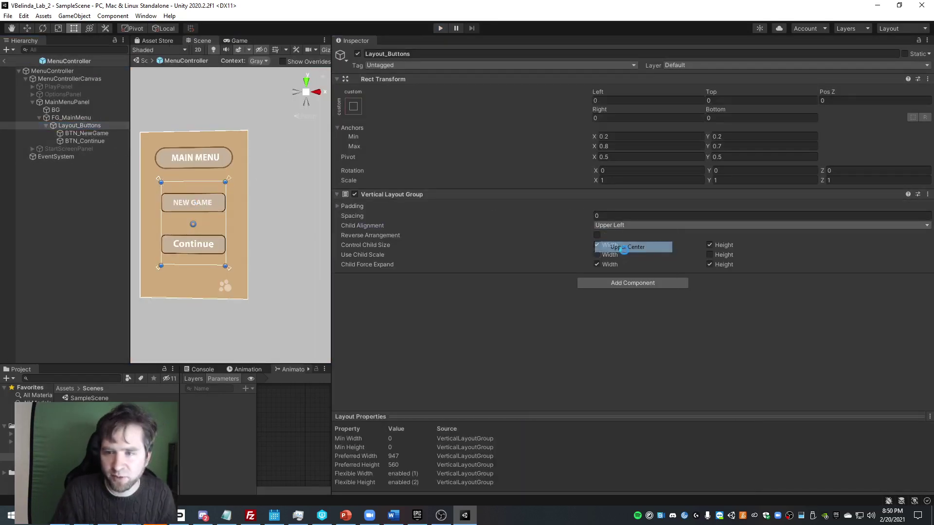
click(708, 265)
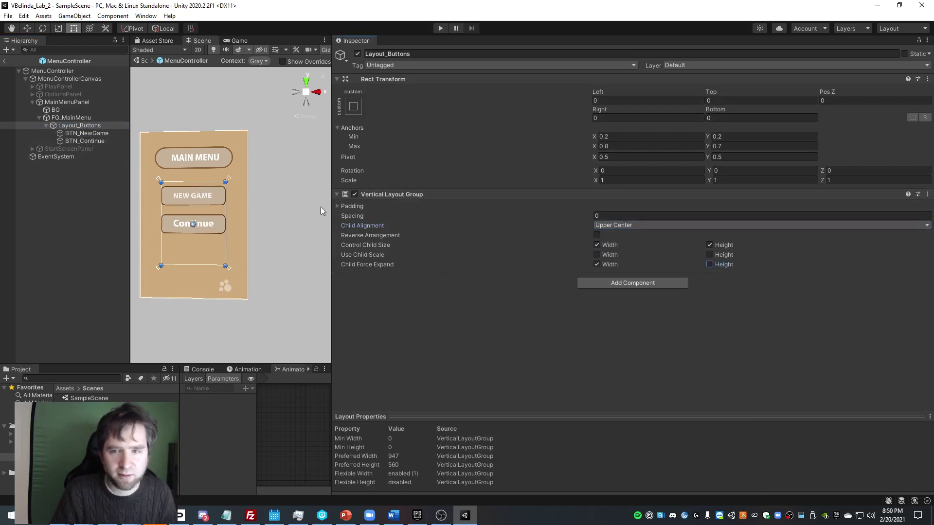
- Enlarge the Scene view and duplicate BTN_Continue seven times inside Layout_Buttons to test how the layout group fits more buttons
drag(332, 214, 466, 215)
click(97, 141)
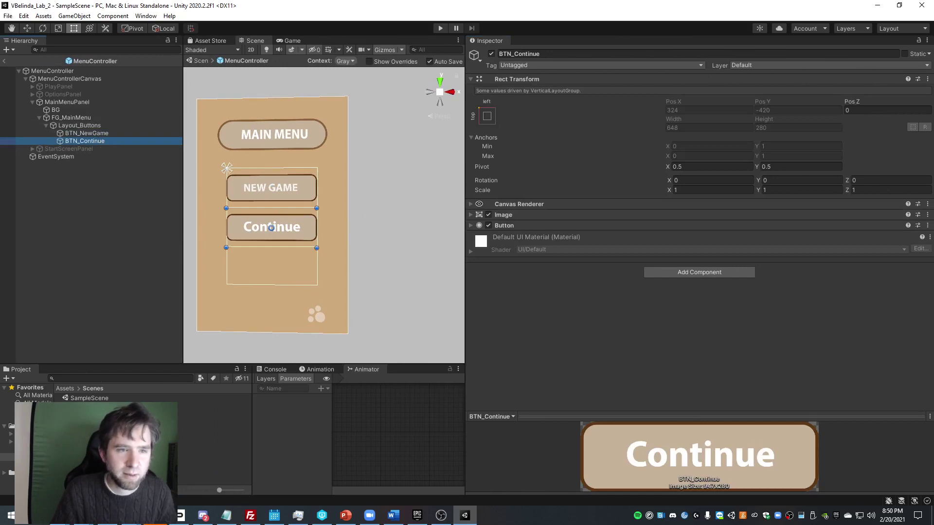
key(ctrl+d)
key(ctrl+d)
key(ctrl+d)
key(ctrl+d)
key(ctrl+d)
key(ctrl+d)
key(ctrl+d)
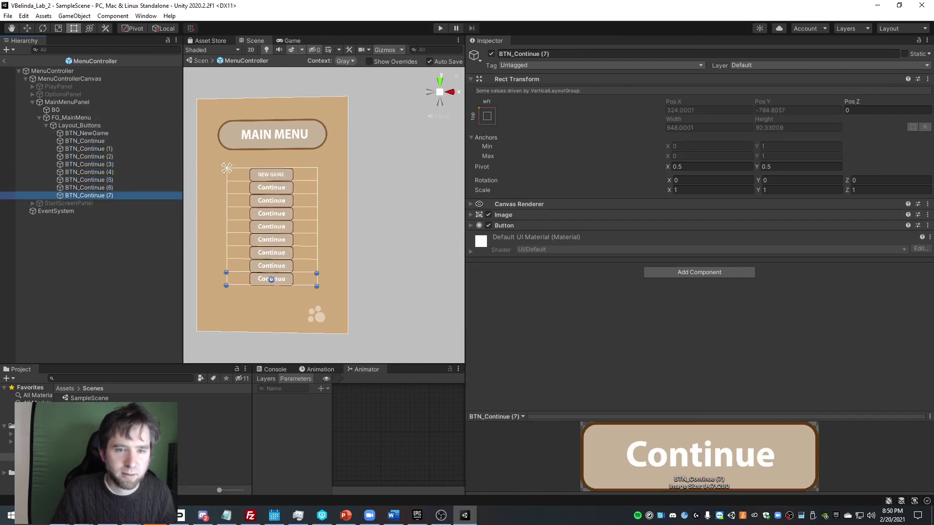
- Undo all seven duplications of BTN_Continue
key(ctrl+z)
key(ctrl+z)
key(ctrl+z)
key(ctrl+z)
key(ctrl+z)
key(ctrl+z)
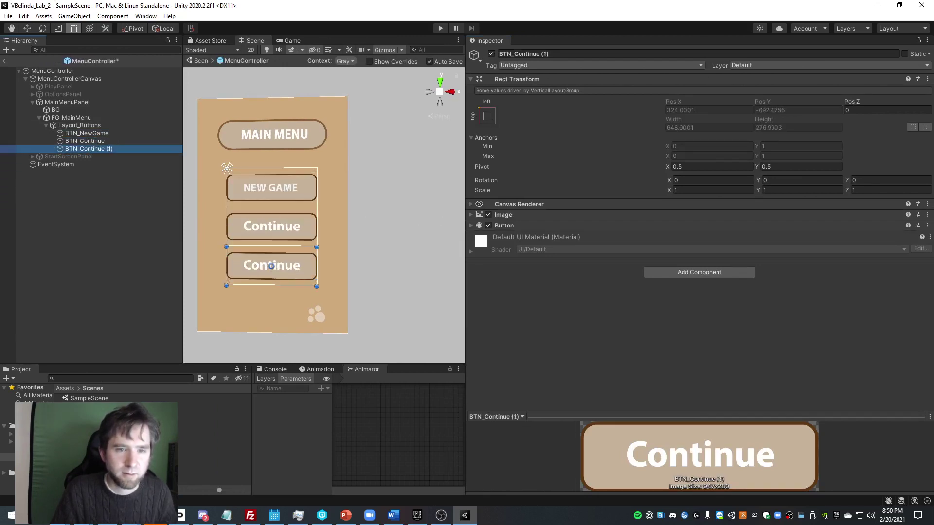
key(ctrl+z)
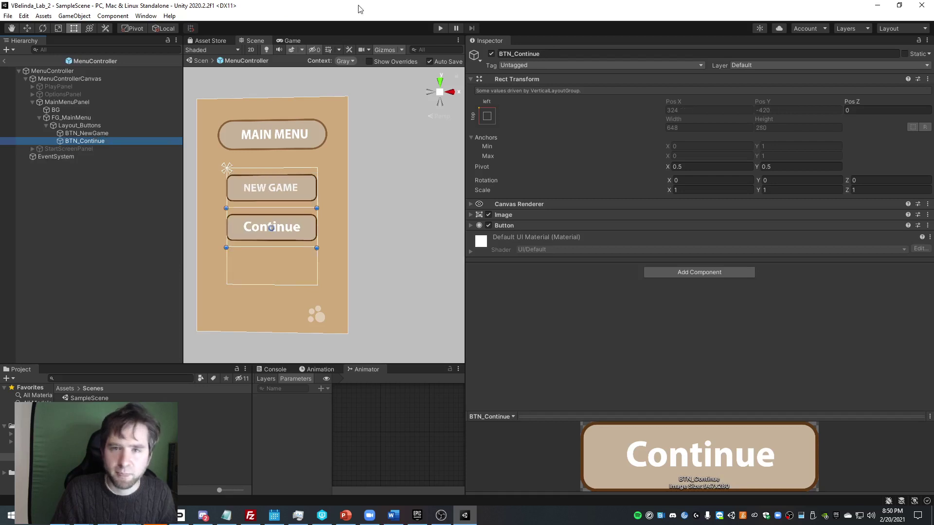
- Run the game, narrow the Game view to examine how the main menu buttons scale, and stop playing
click(440, 28)
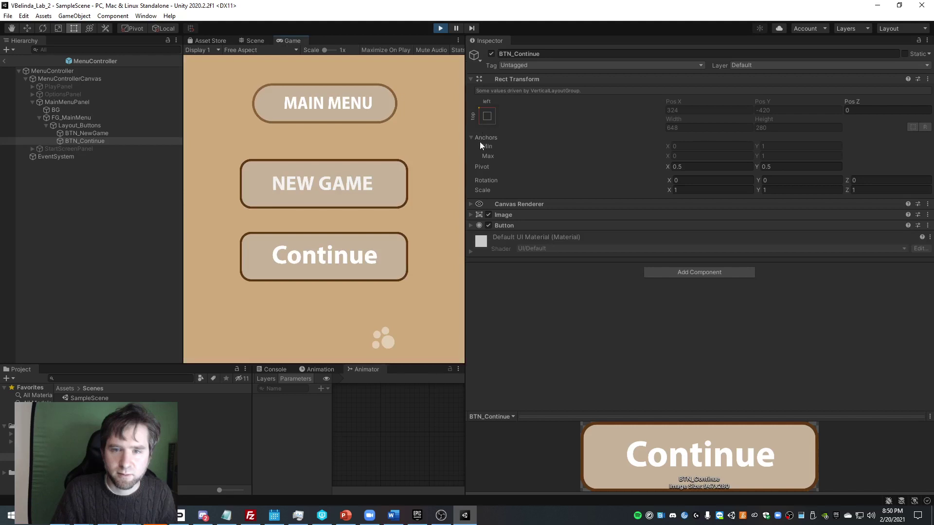
drag(467, 144, 327, 152)
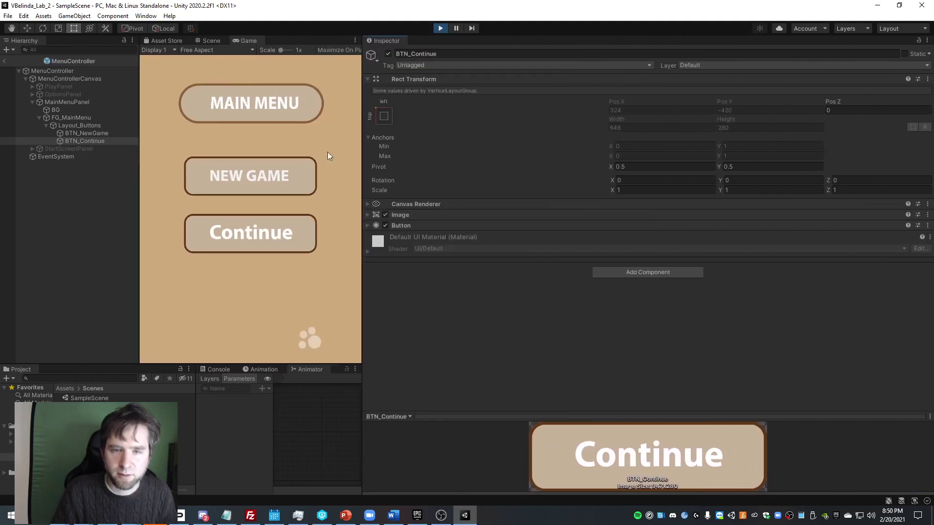
click(440, 28)
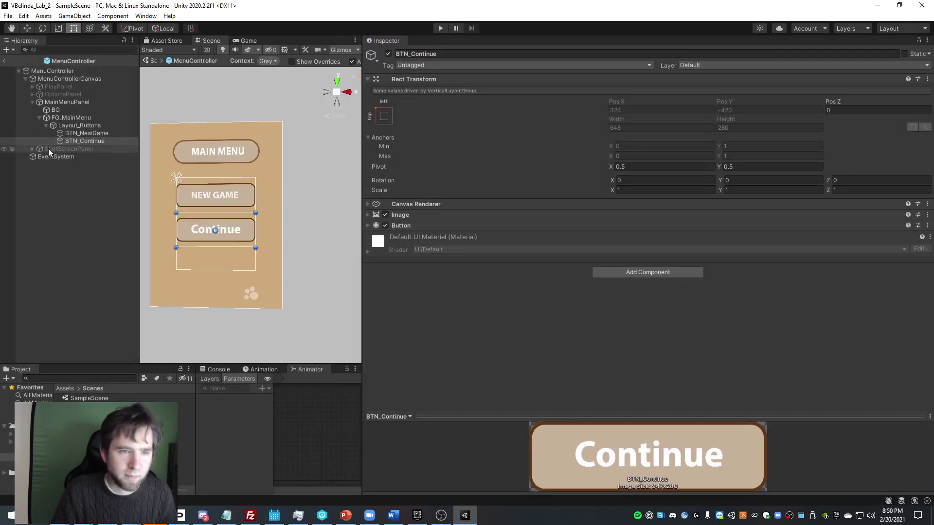
- Add a Layout Element component to both BTN_NewGame and BTN_Continue
click(73, 133)
click(77, 141)
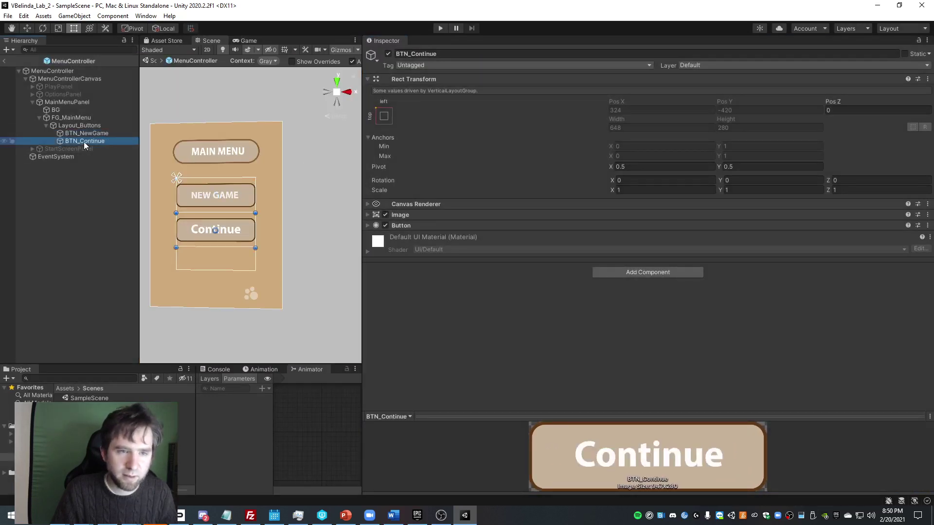
ctrl+click(86, 133)
click(621, 271)
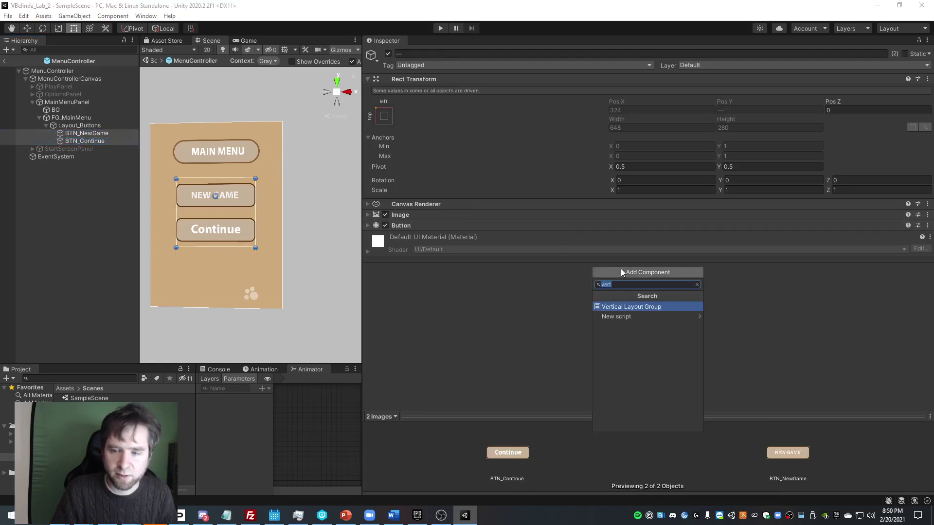
text(layout)
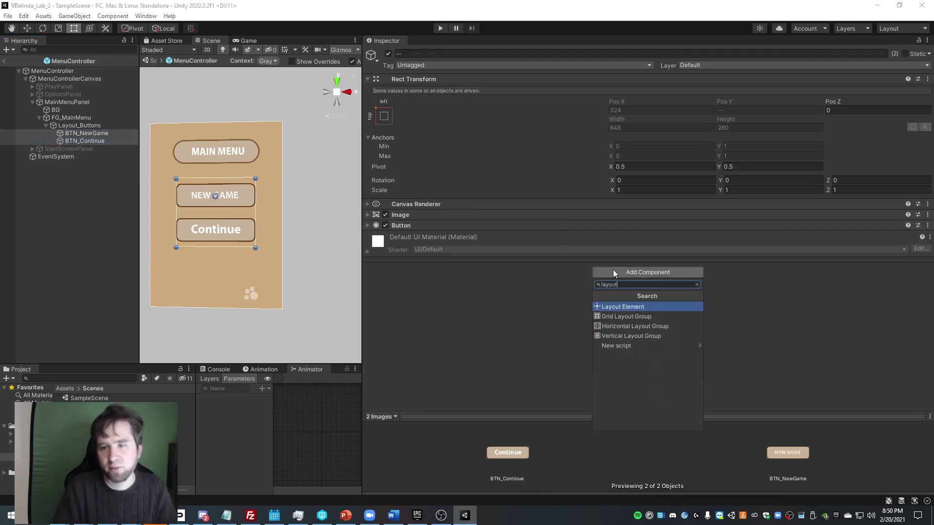
click(657, 307)
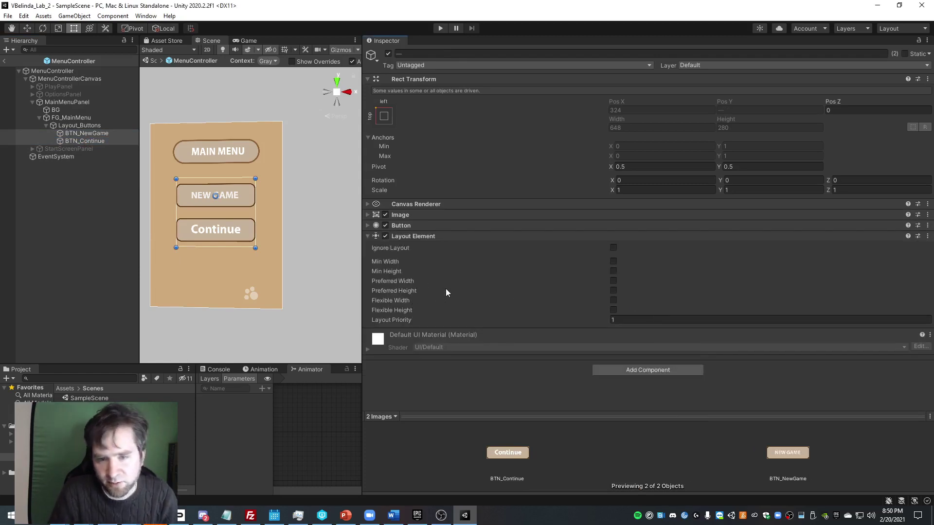
- Enable Preferred Height in both buttons' Layout Element, try 50 and 100, and set it to 200
click(613, 290)
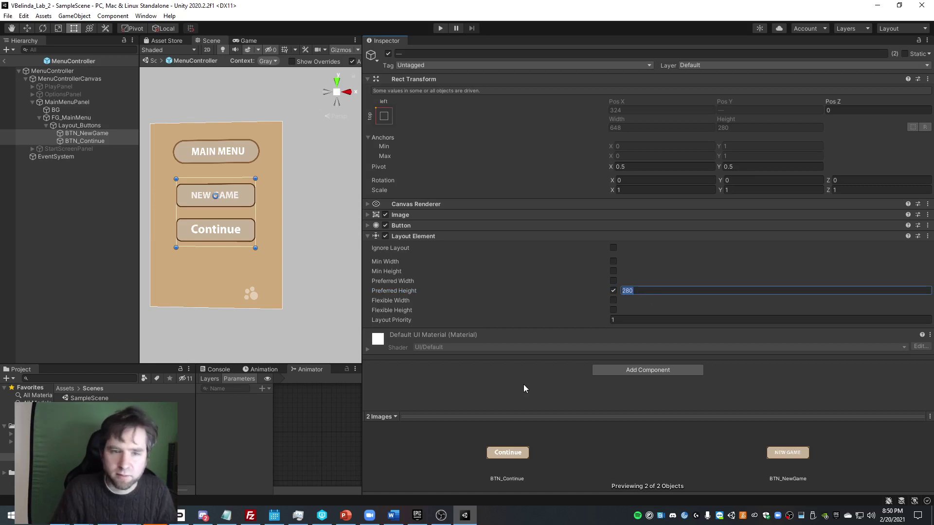
text(50)
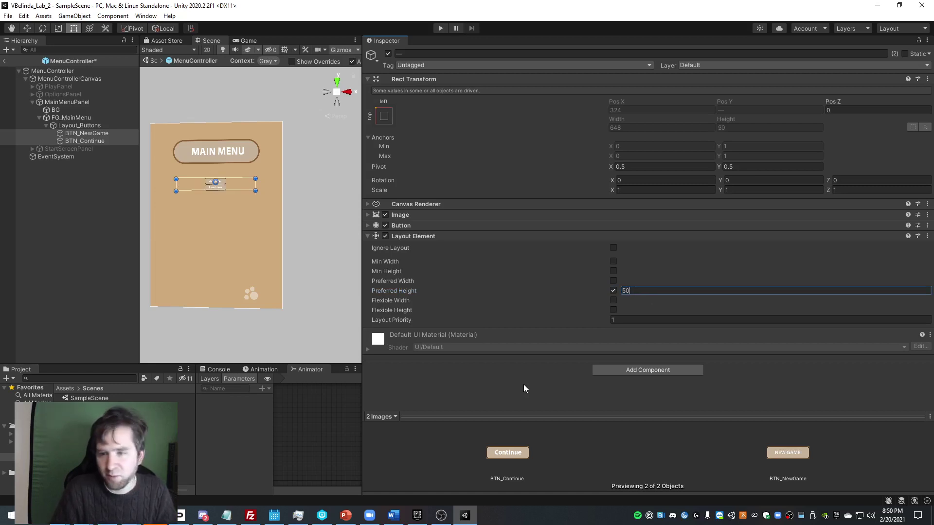
key(Return)
text(100)
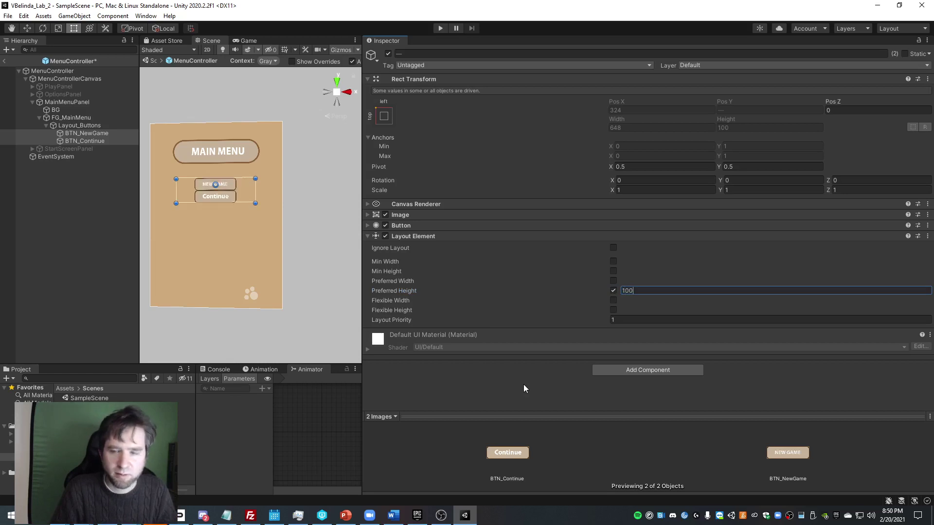
key(Return)
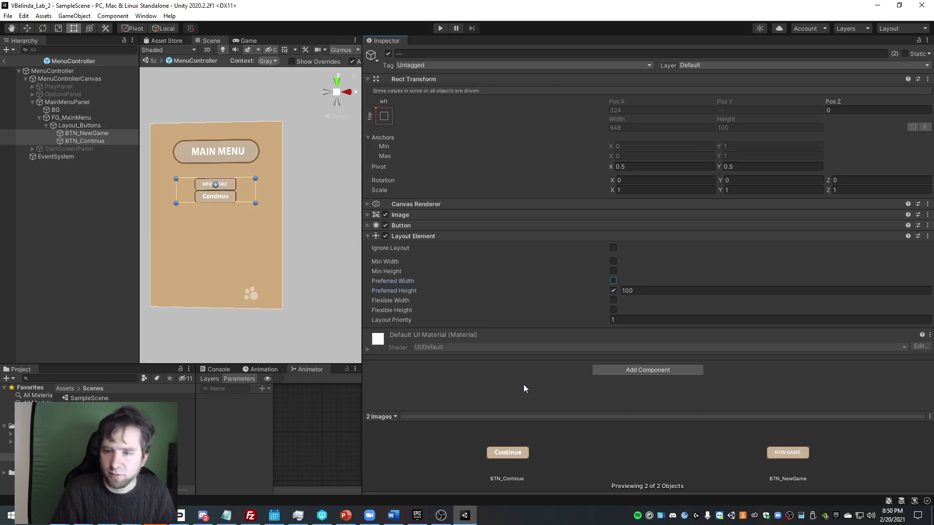
text(200)
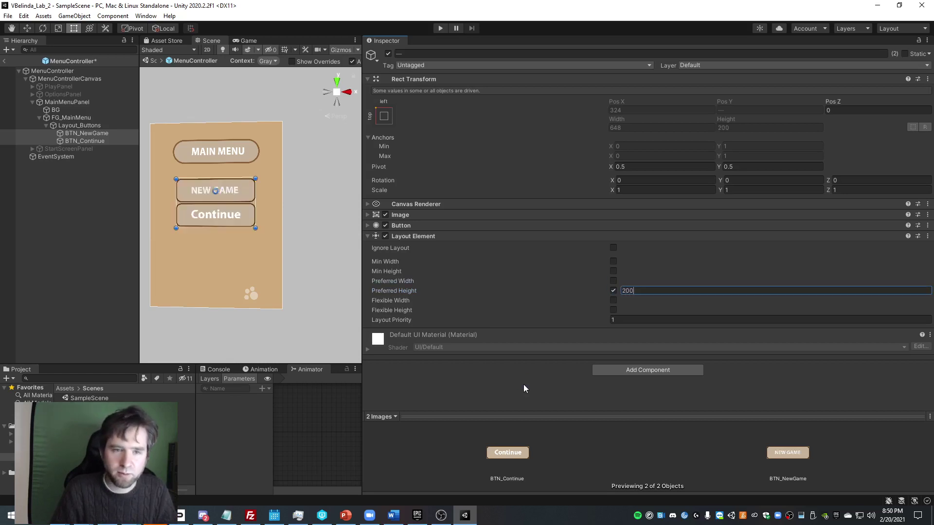
key(Tab)
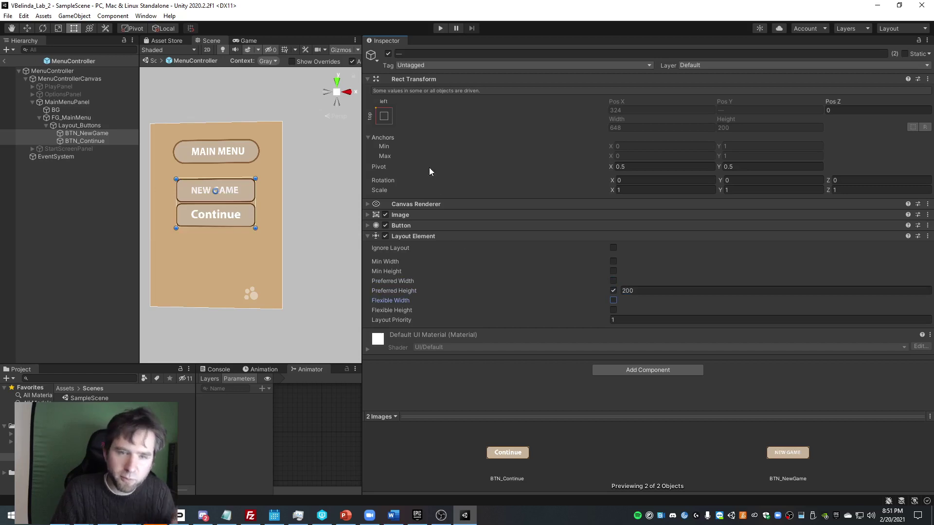
- Run the game in a wide Game view and shrink it to a narrow one to check the buttons' scaling
drag(363, 133, 682, 133)
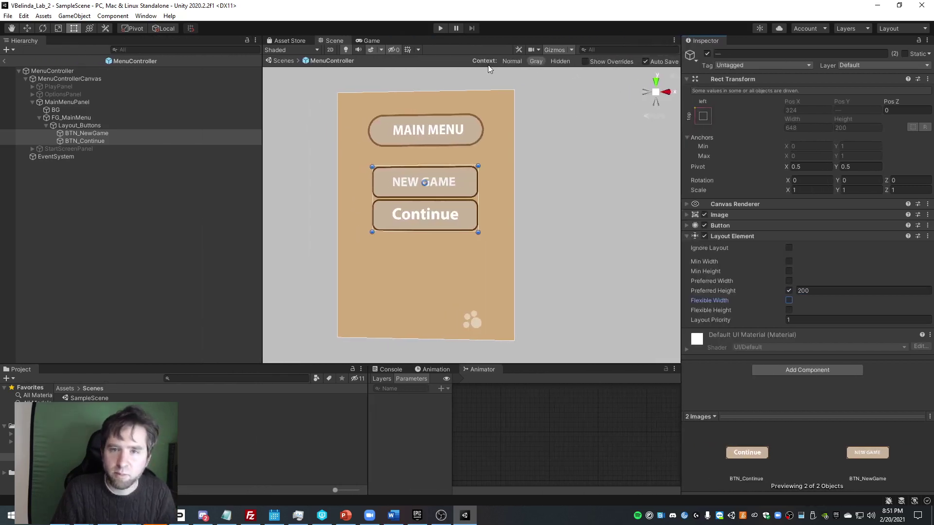
click(445, 26)
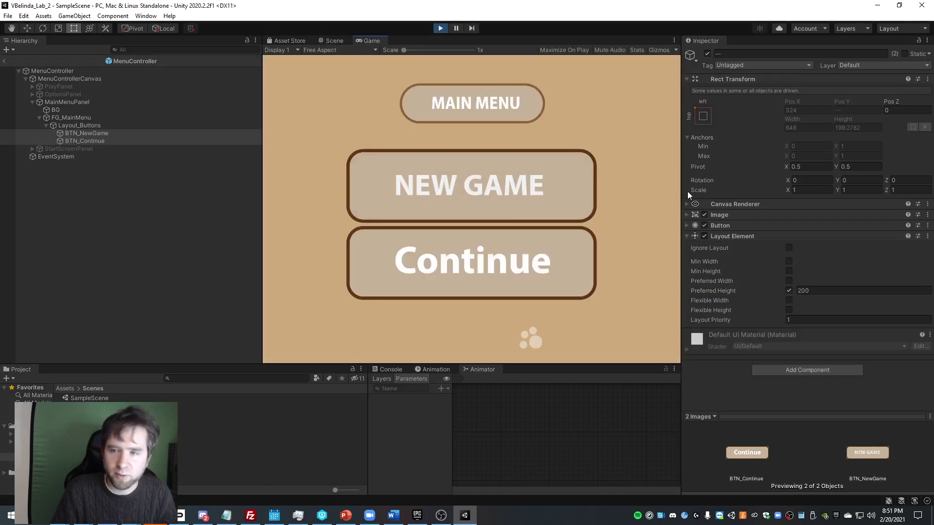
drag(681, 189, 241, 217)
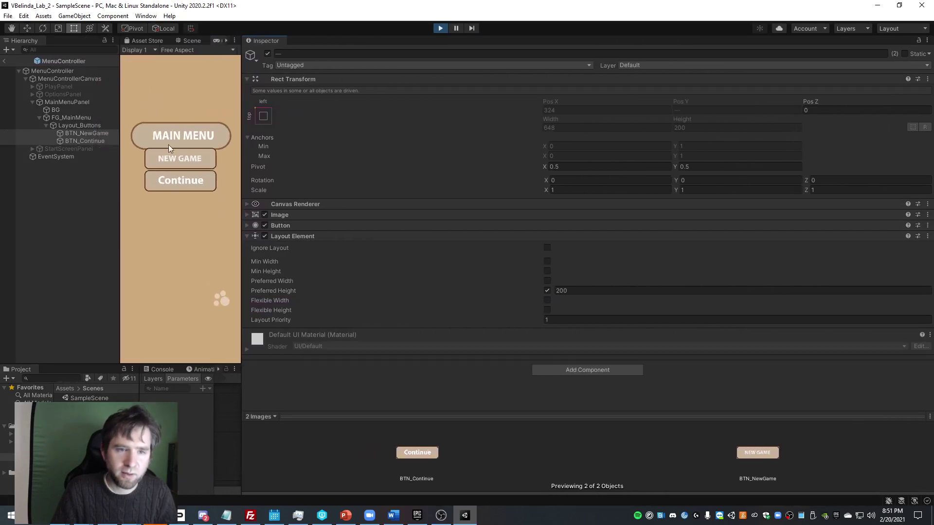
- Select FG_MainMenu and examine its image bounds in an enlarged Scene view while the game runs
click(81, 118)
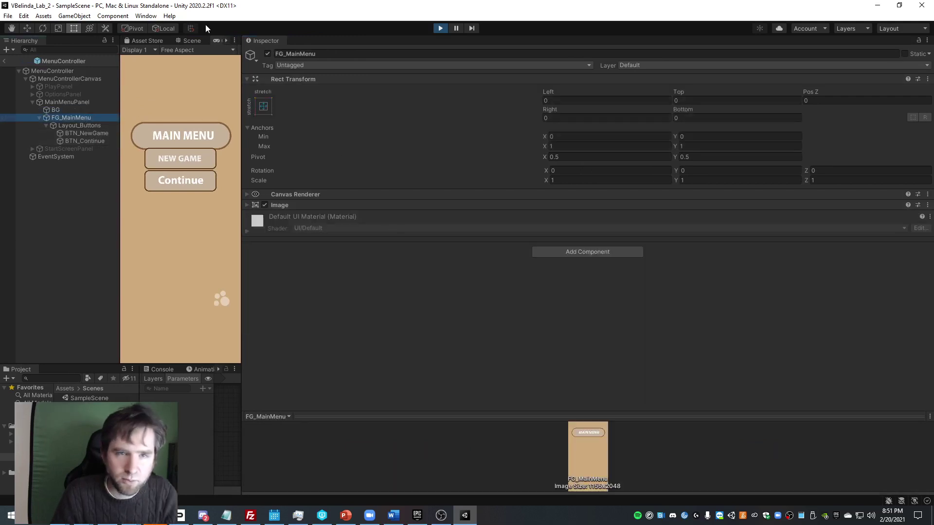
drag(242, 92, 499, 101)
click(314, 40)
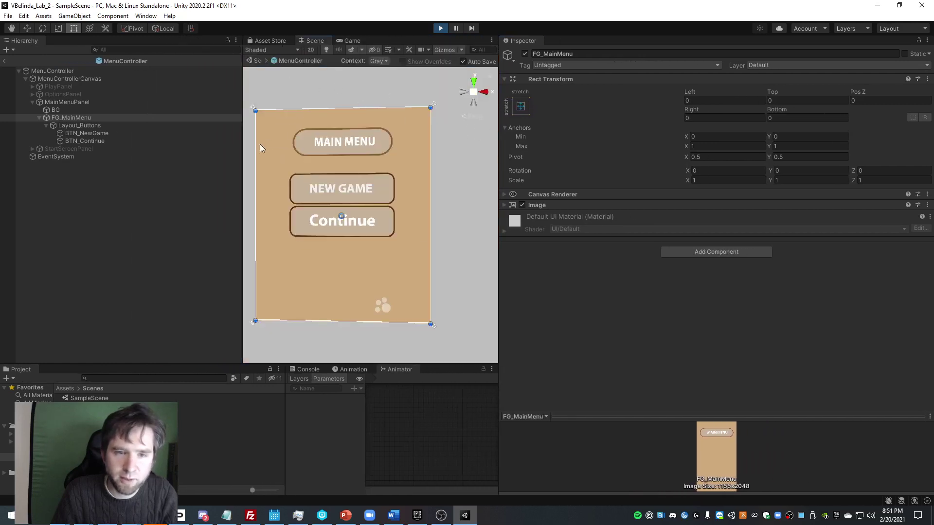
drag(243, 146, 174, 157)
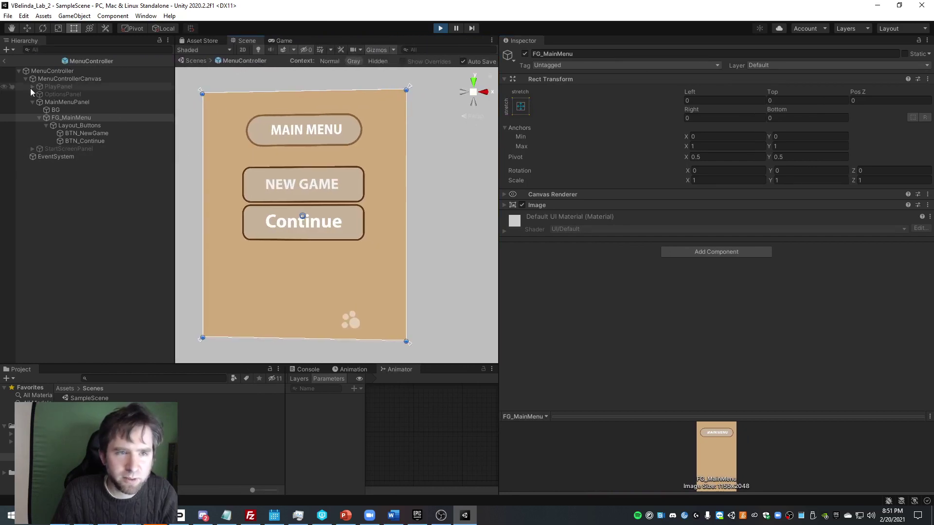
- Leave the MenuController prefab for SampleScene and narrow the running Game view to a tall portrait shape
click(4, 61)
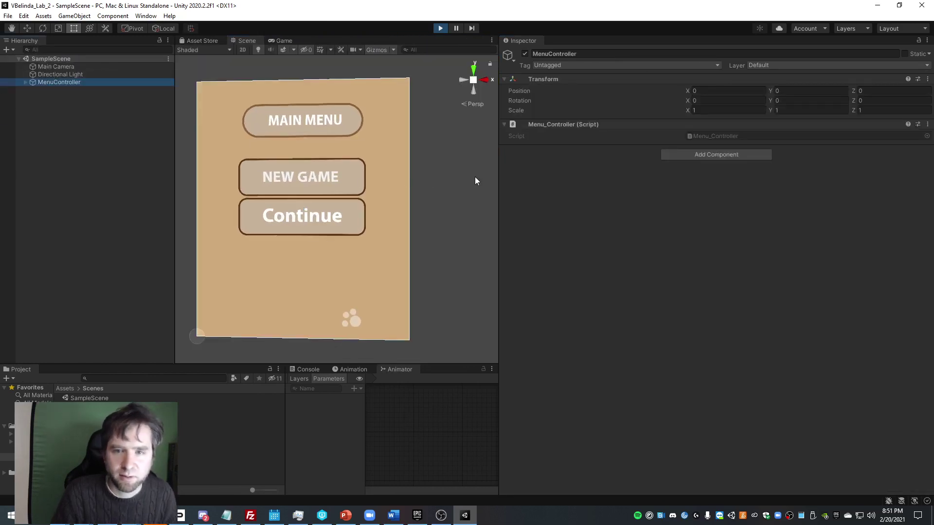
mouse_move(496, 172)
mouse_down()
mouse_move(192, 178)
mouse_move(497, 185)
mouse_up()
click(349, 41)
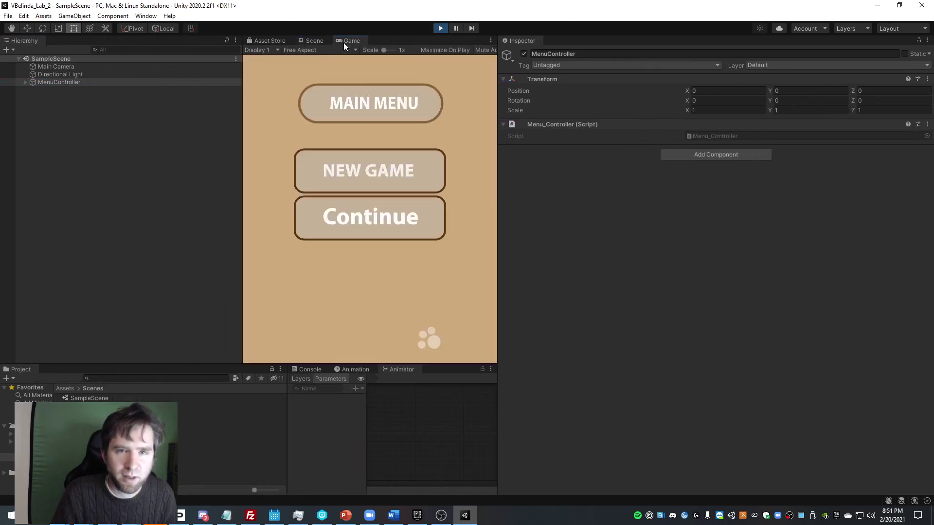
click(307, 49)
click(415, 109)
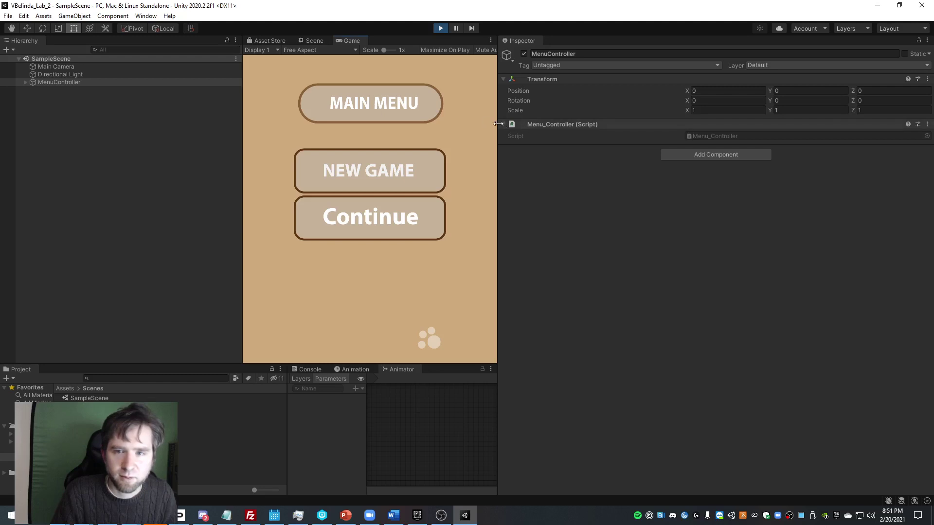
drag(500, 125, 228, 130)
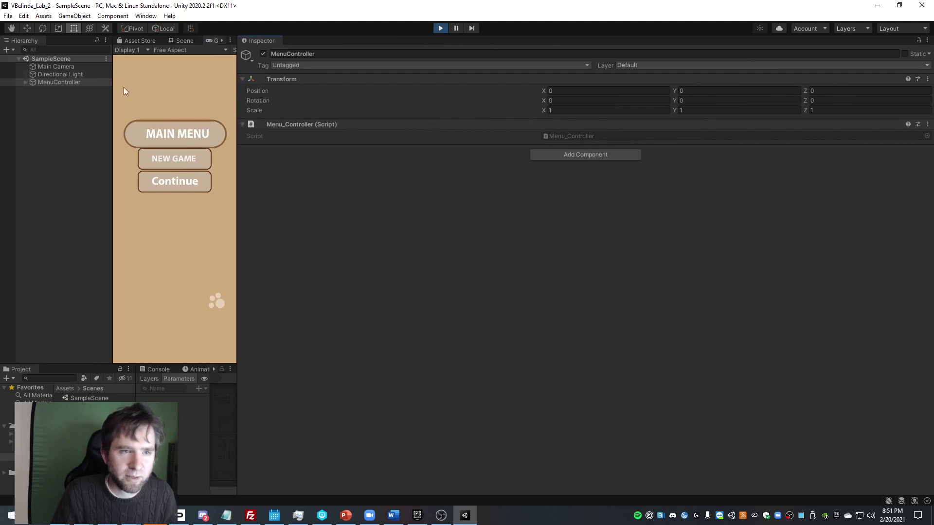
- Expand MenuController down to MainMenuPanel in the running scene and select its FG_MainMenu child
click(71, 81)
key(Right)
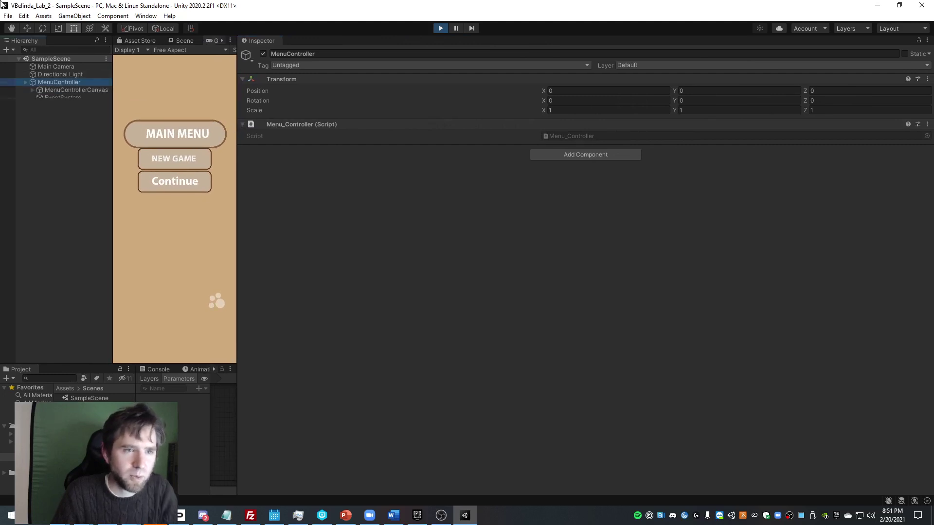
key(Down)
key(Right)
key(Down)
key(Down)
key(Down)
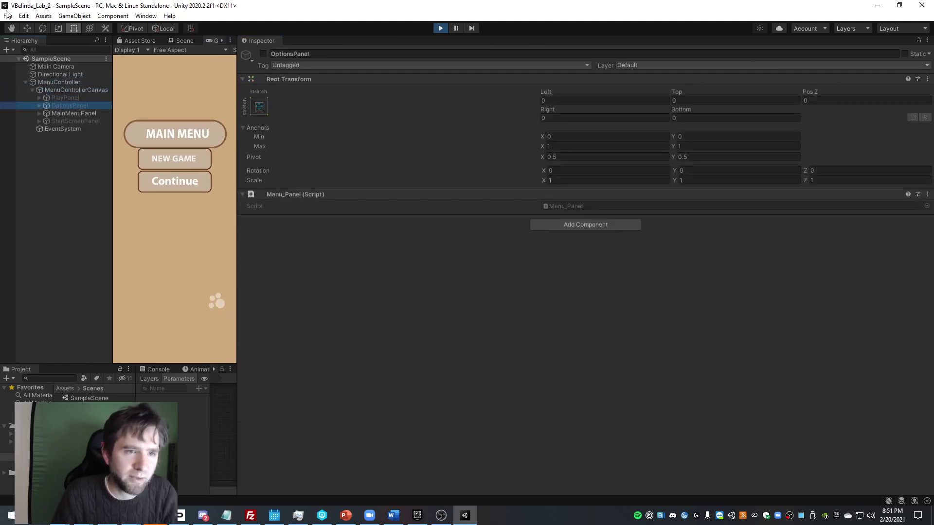
key(Right)
key(Down)
key(Down)
key(Up)
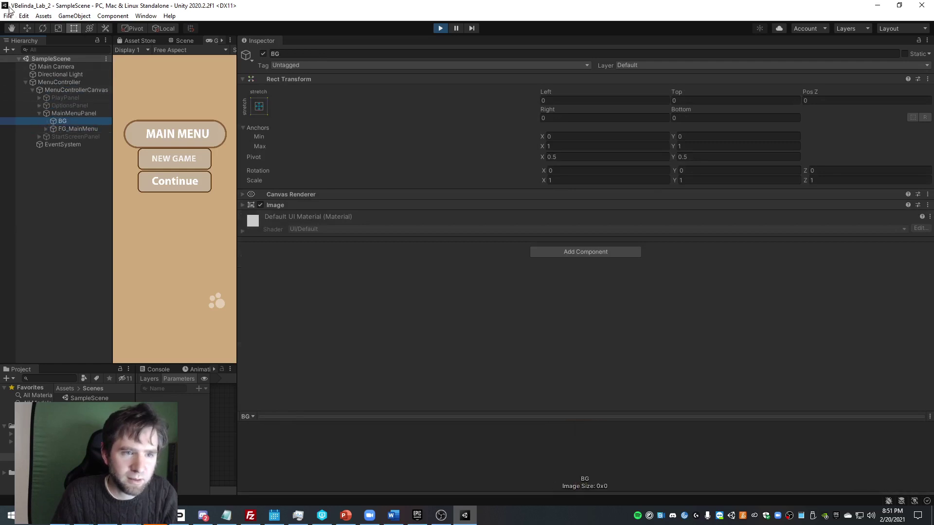
key(Down)
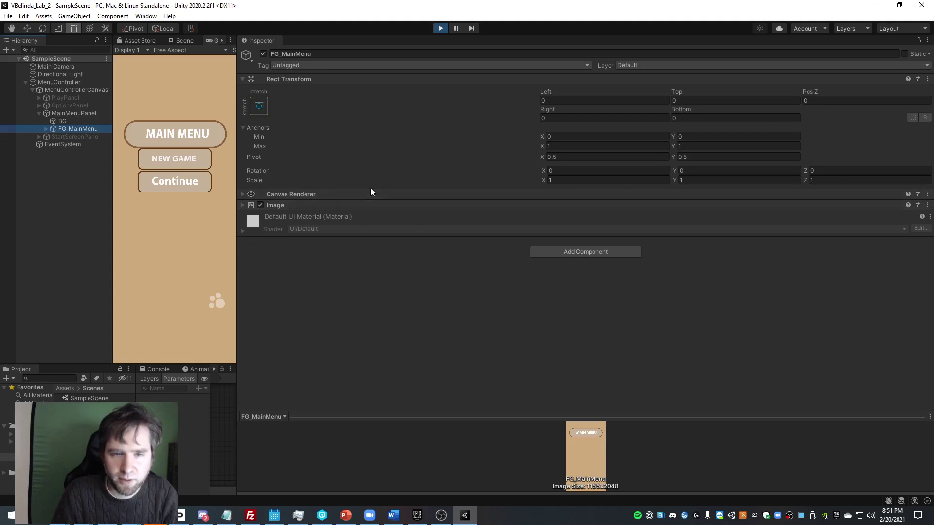
- Set the Pivot Y of FG_MainMenu's Rect Transform to 1
click(299, 162)
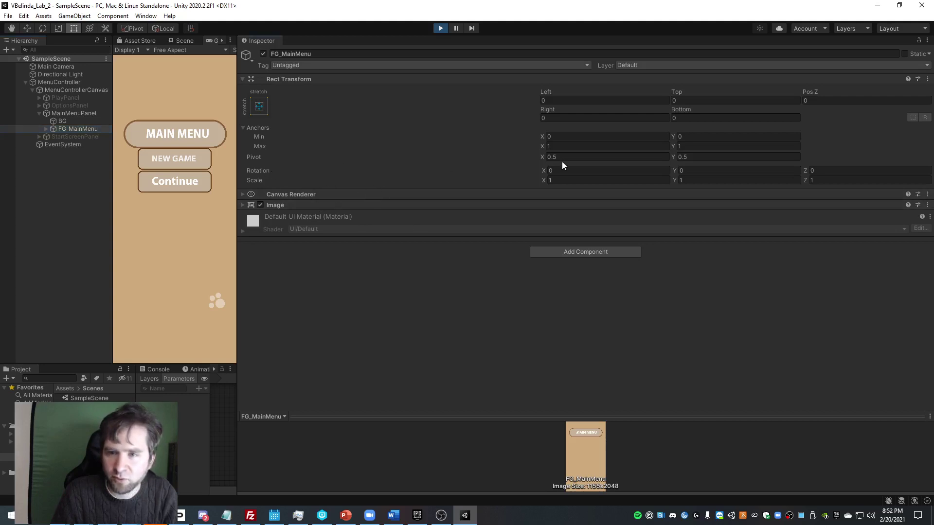
click(620, 155)
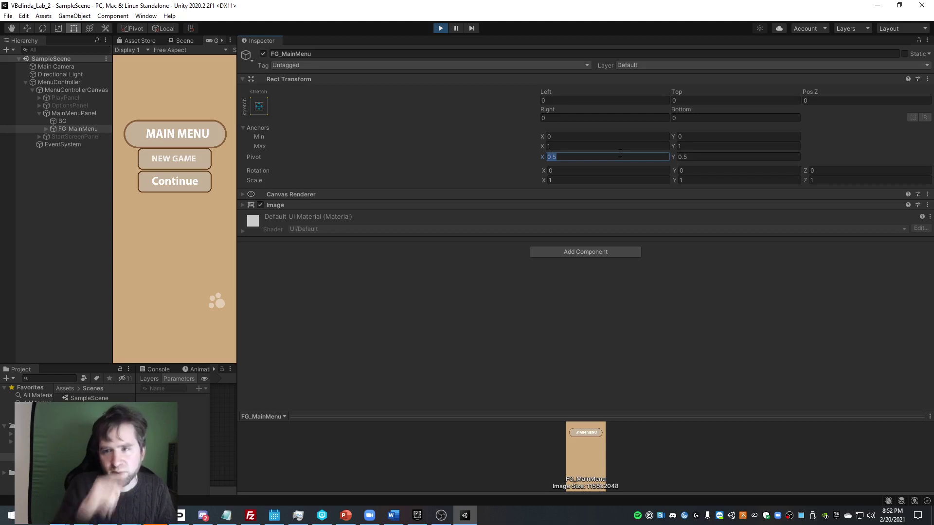
click(731, 156)
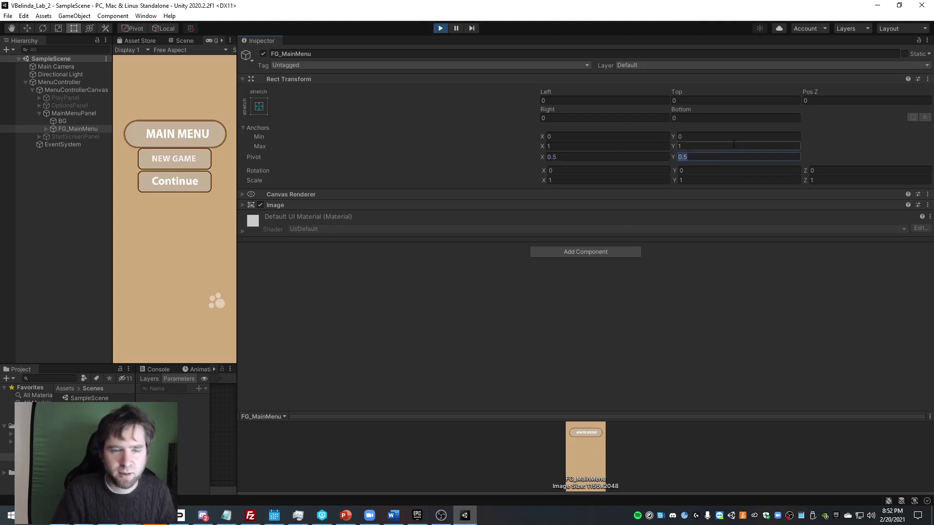
text(1)
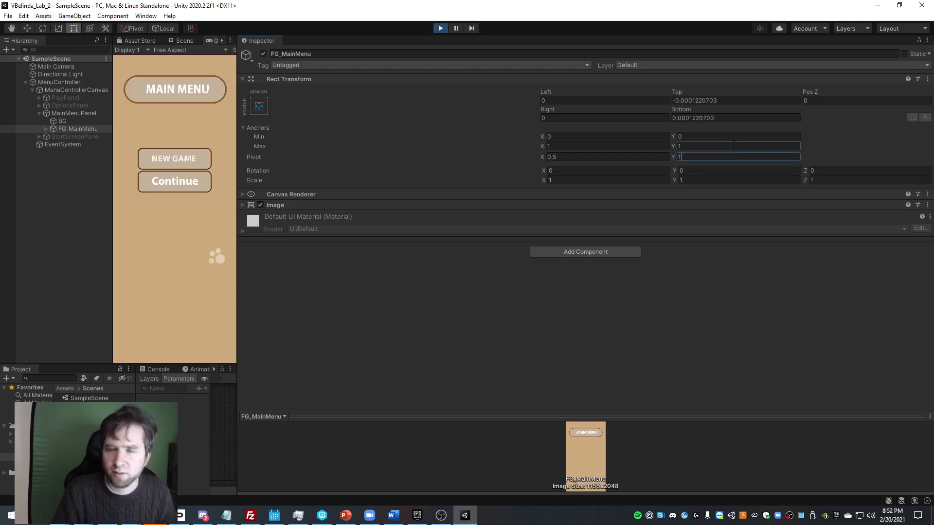
- Set the Top and Bottom offsets of FG_MainMenu's Rect Transform to 0 and widen the running Game view slightly
click(726, 101)
text(0)
key(Tab)
key(Tab)
key(Tab)
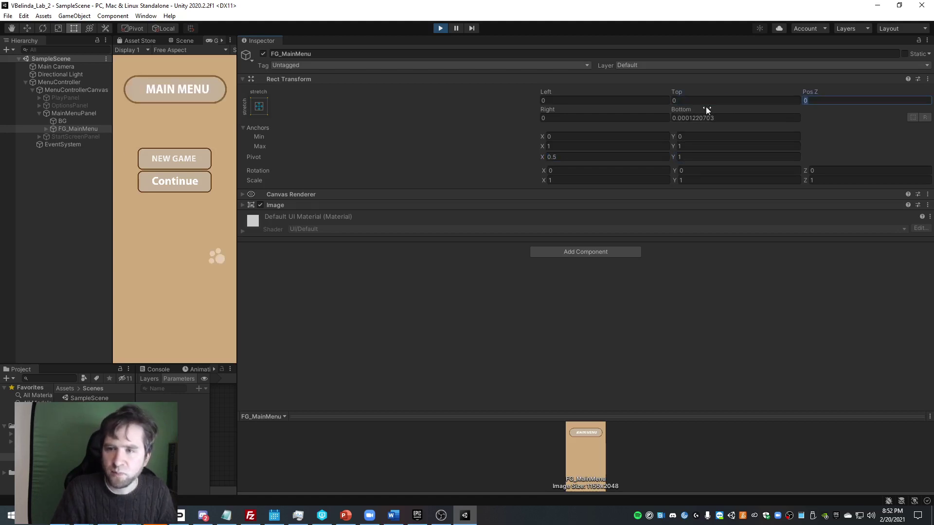
text(0)
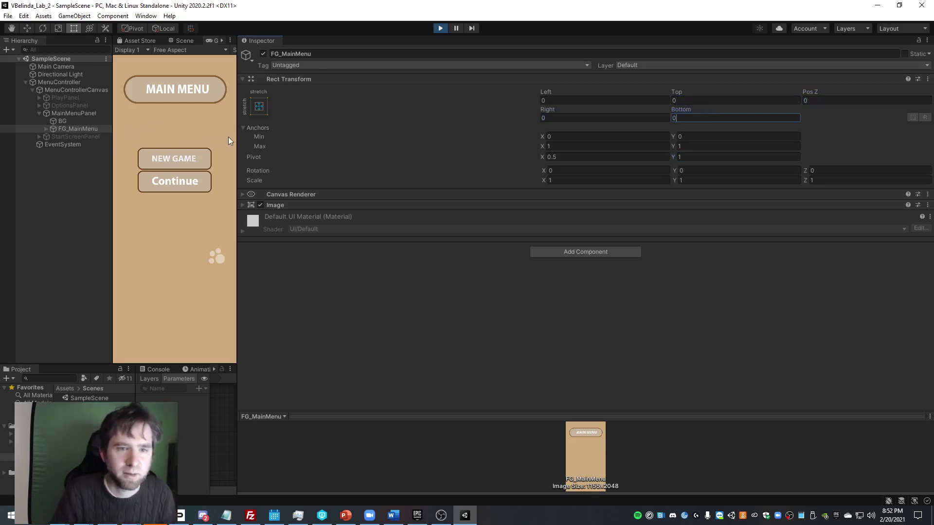
drag(235, 136, 294, 256)
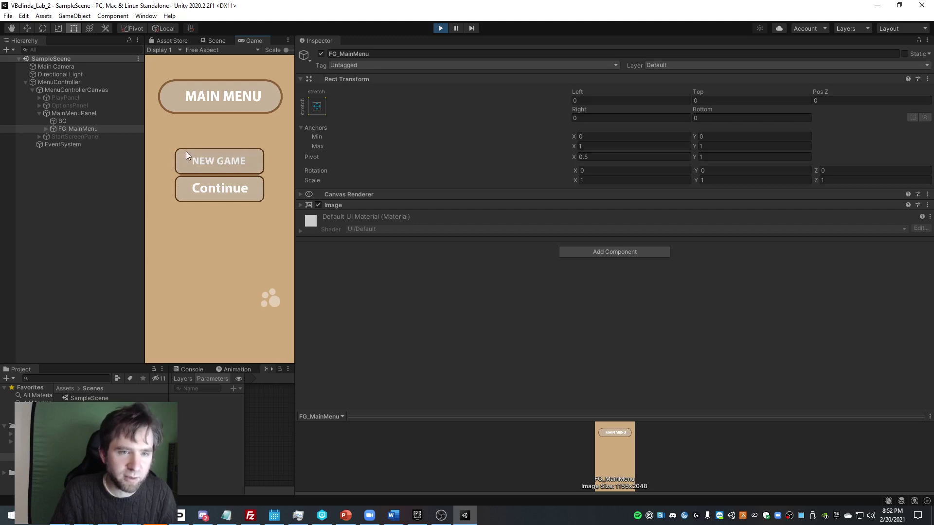
- Expand FG_MainMenu down to its Layout_Buttons children and add a UI Text object under BTN_NewGame
double_click(74, 128)
click(87, 136)
key(Down)
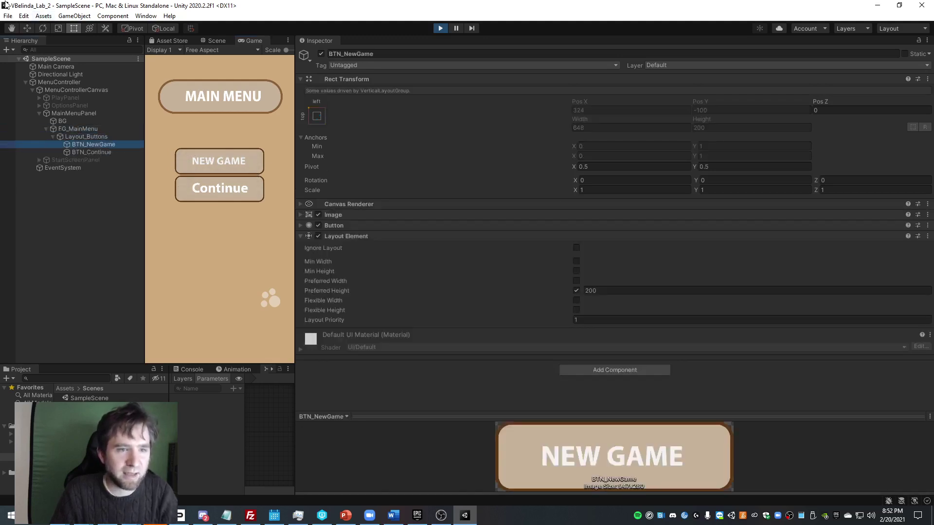
right_click(87, 145)
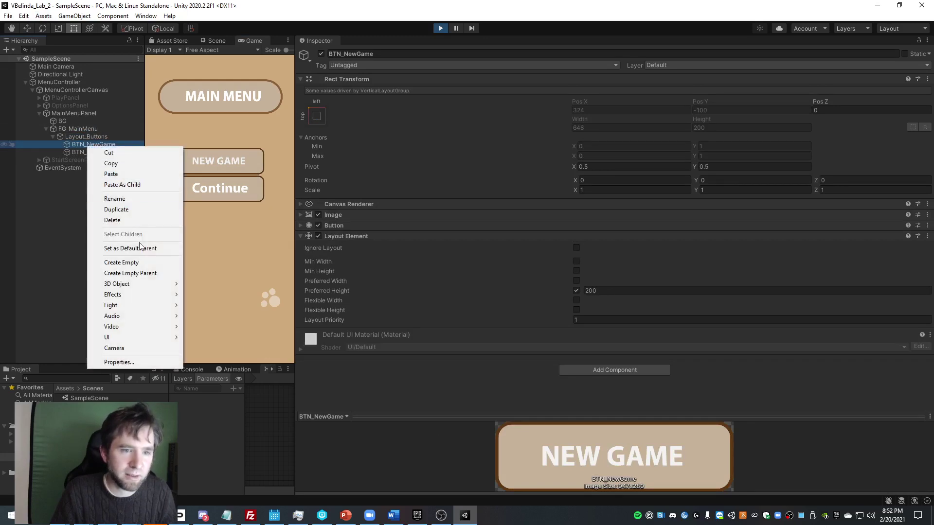
mouse_move(155, 339)
click(224, 338)
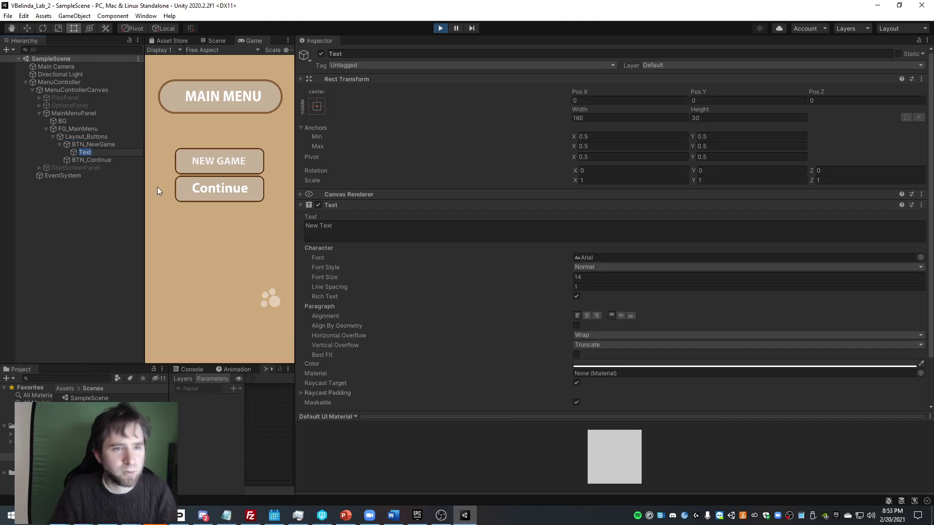
- Delete the Text child of BTN_NewGame and stop the running game
click(105, 152)
key(Delete)
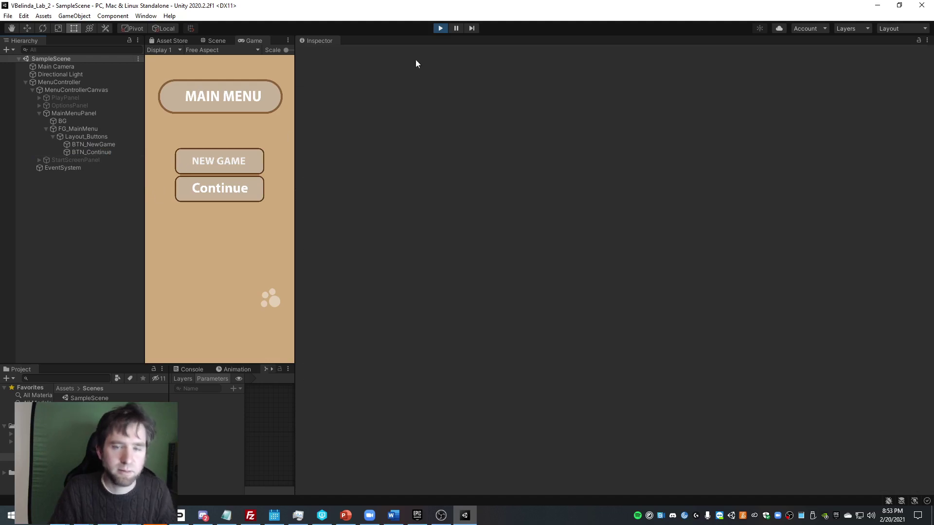
click(443, 28)
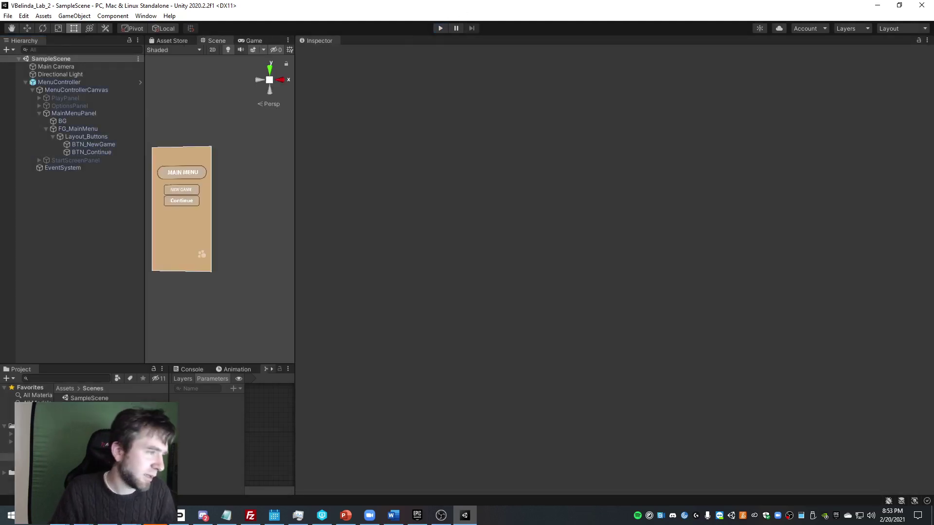